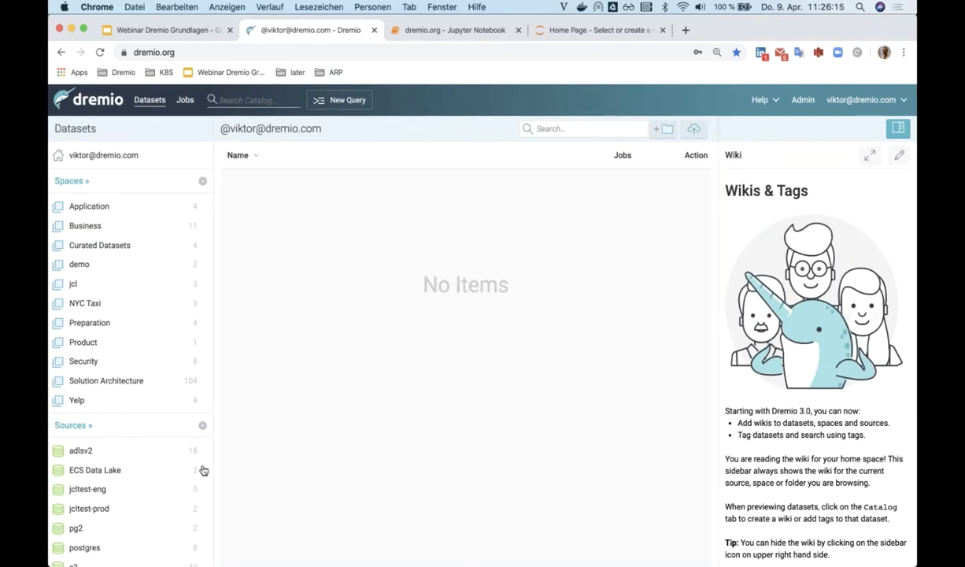
scroll(170, 505, "down", 1)
scroll(170, 505, "up", 1)
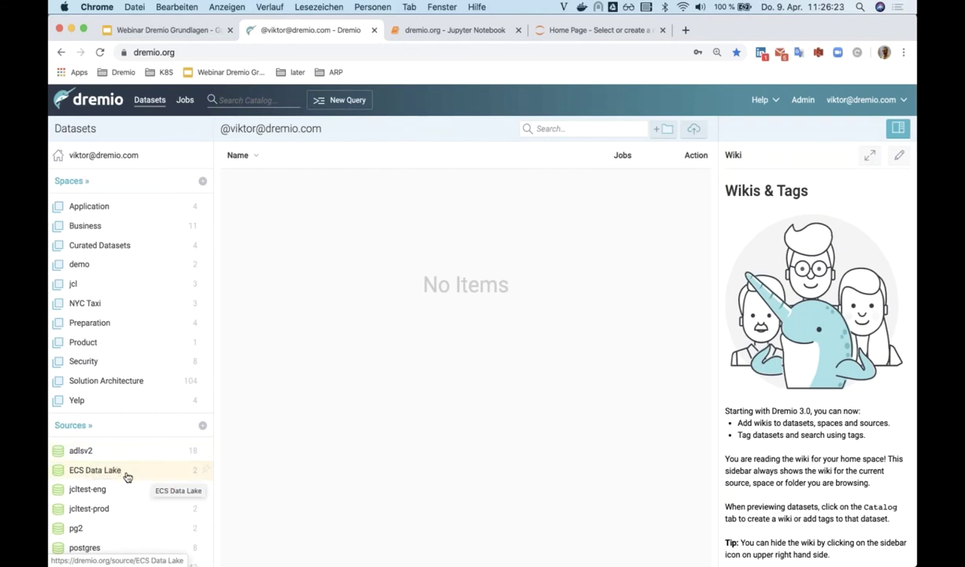
scroll(127, 477, "down", 1)
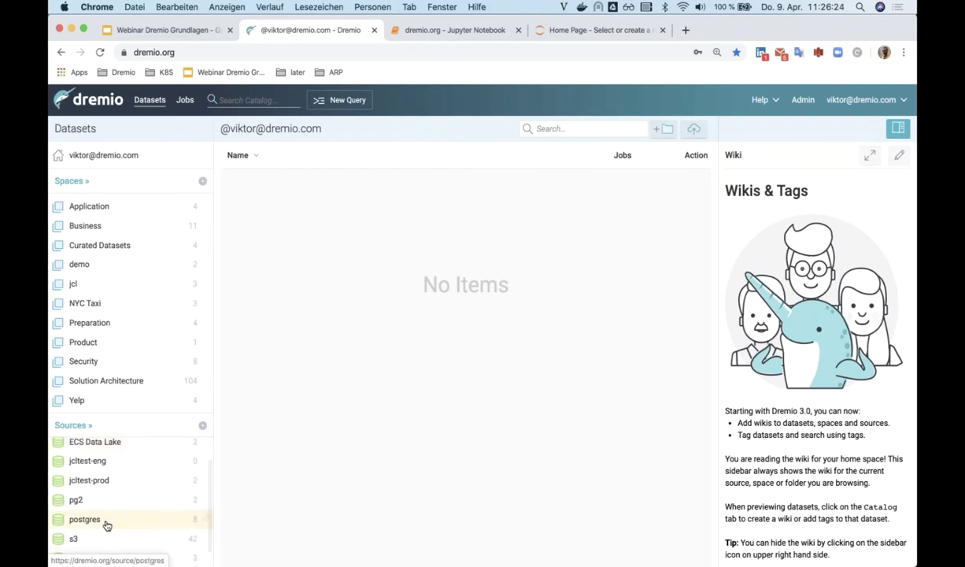
scroll(107, 525, "down", 1)
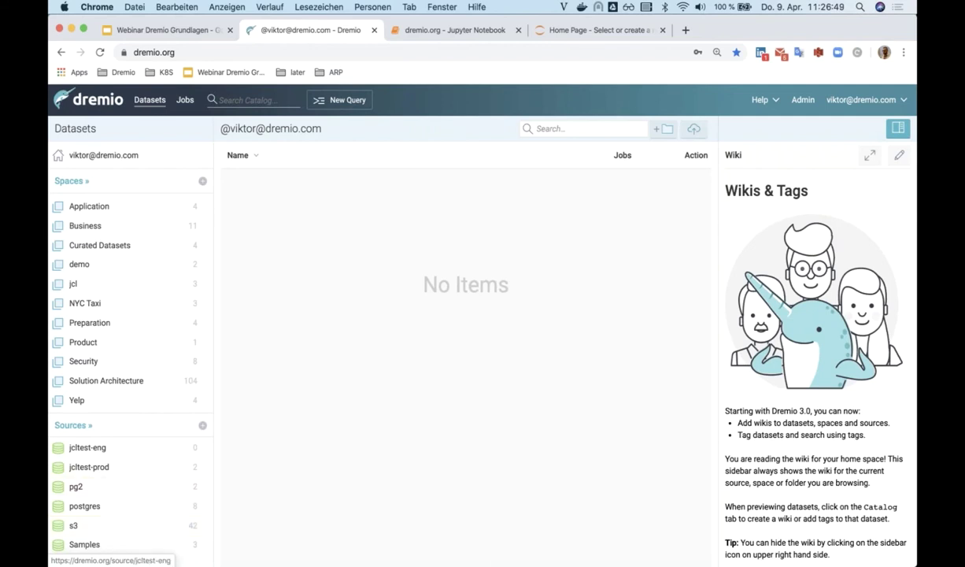
left_click(203, 429)
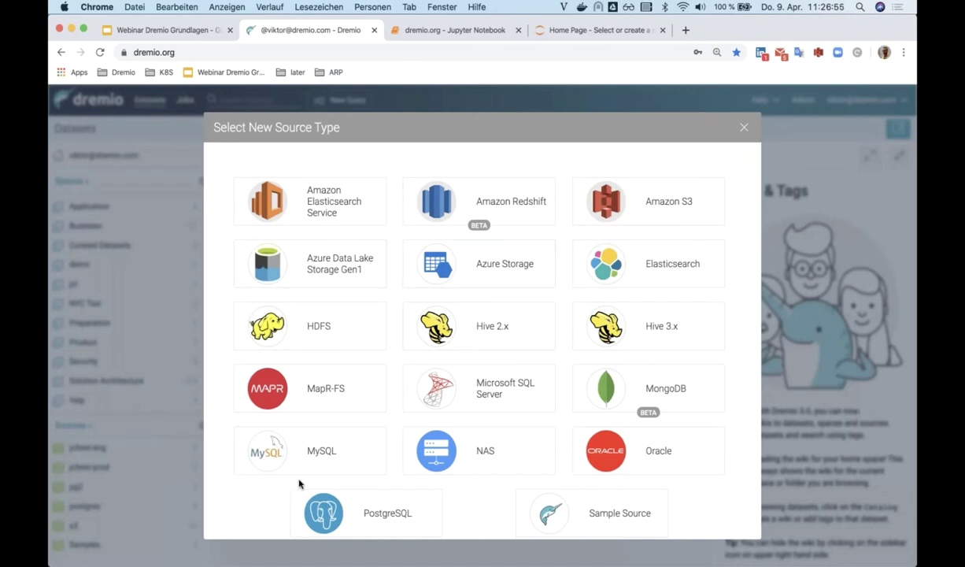
left_click(647, 209)
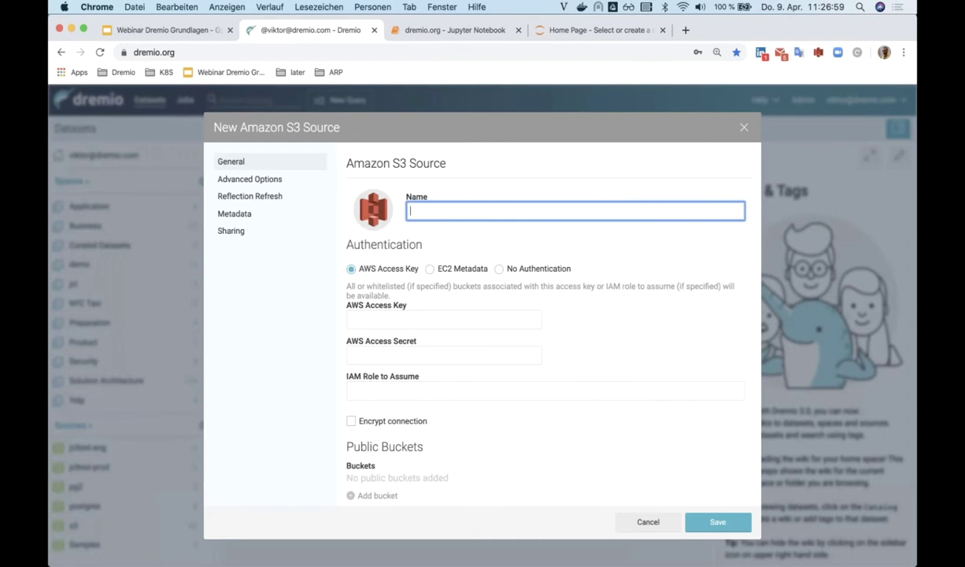
left_click(398, 315)
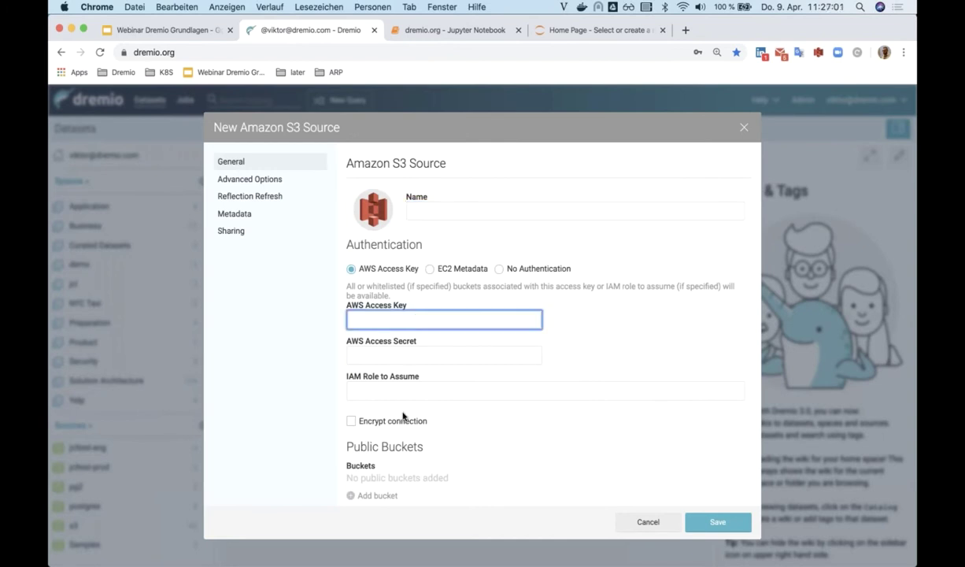
left_click(665, 523)
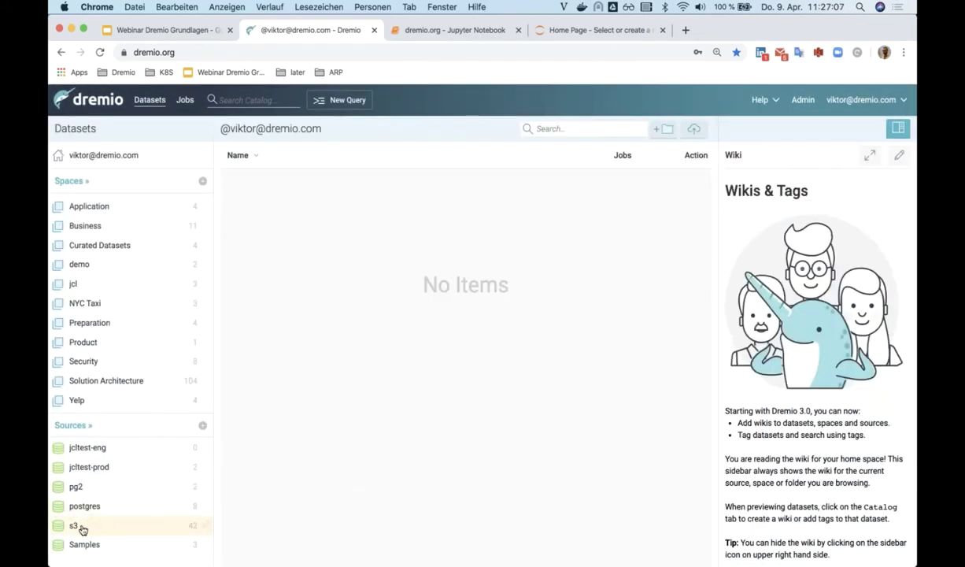
- Browse the s3 source, then open the personal folder in the Solution Architecture space
left_click(80, 527)
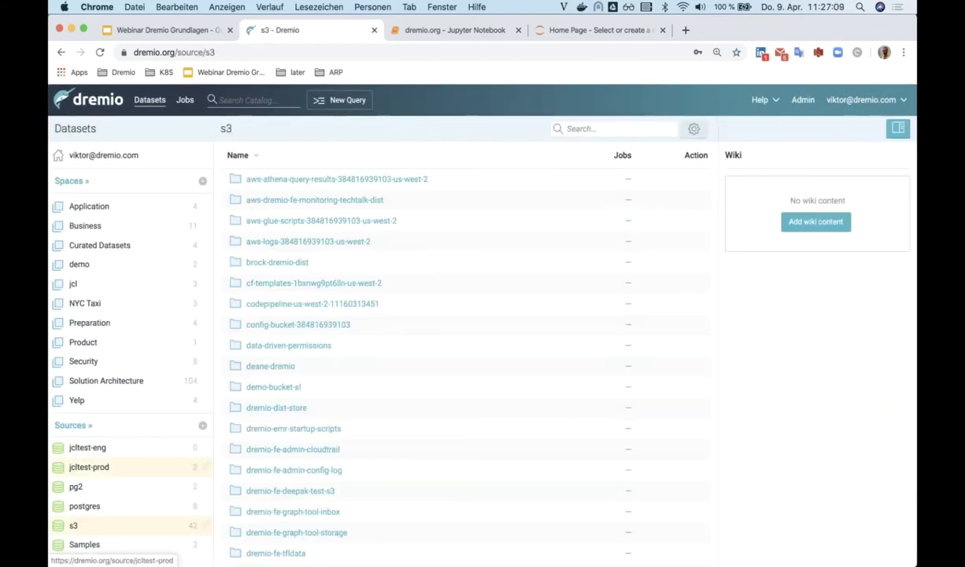
scroll(465, 362, "down", 3)
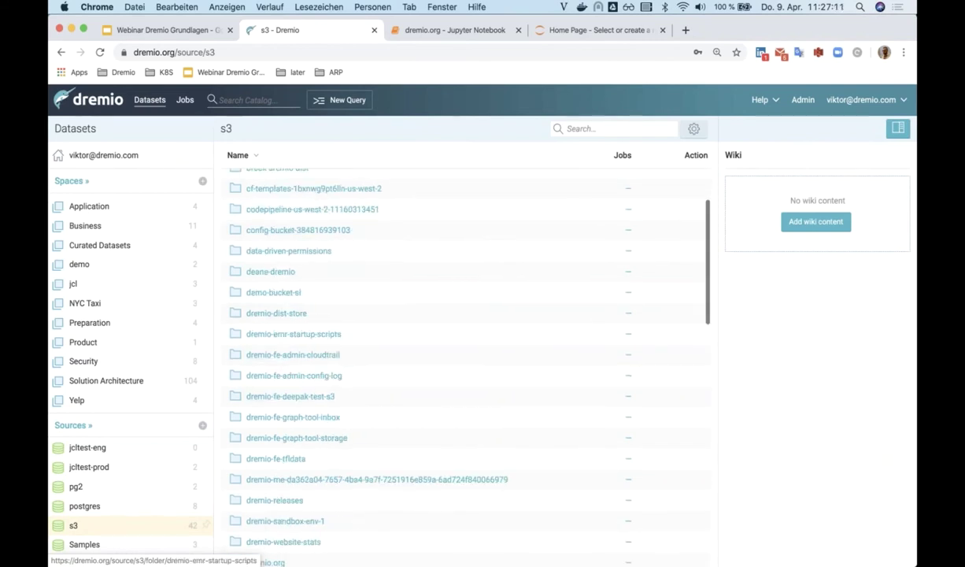
scroll(464, 362, "up", 3)
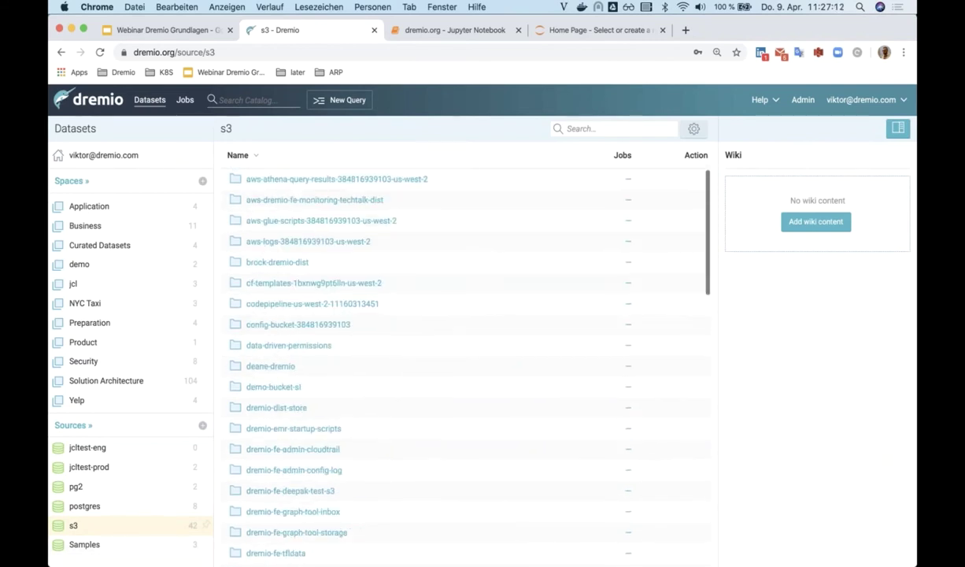
left_click(118, 162)
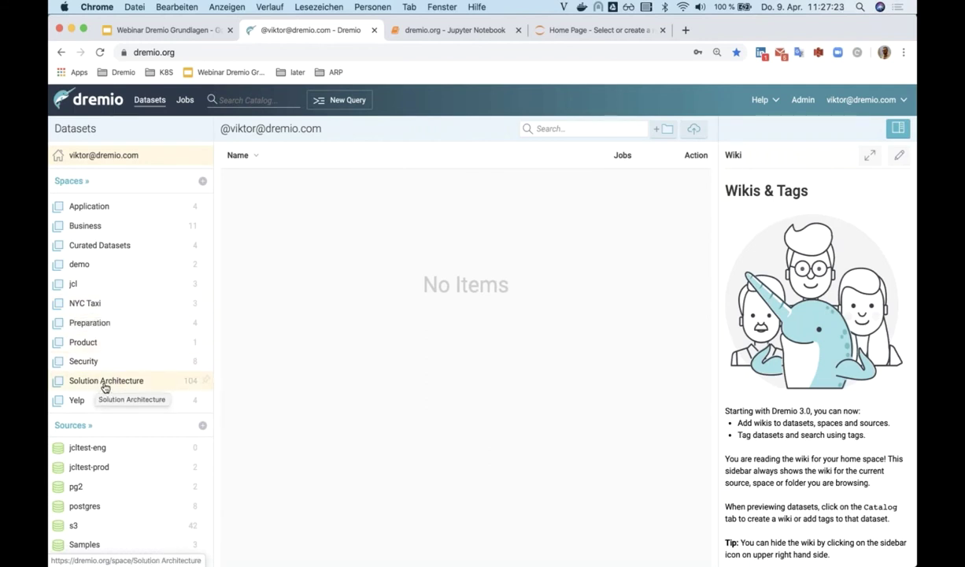
left_click(104, 386)
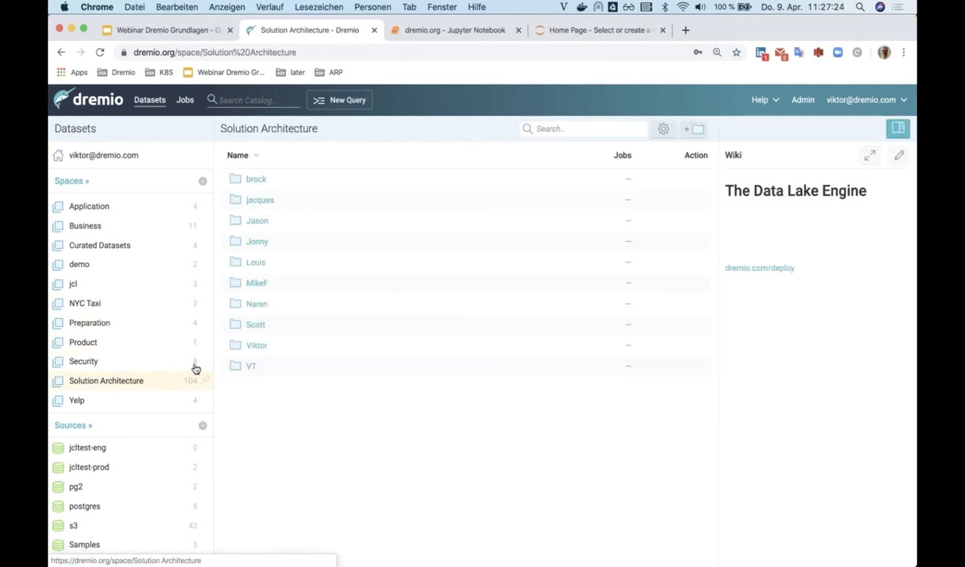
left_click(254, 348)
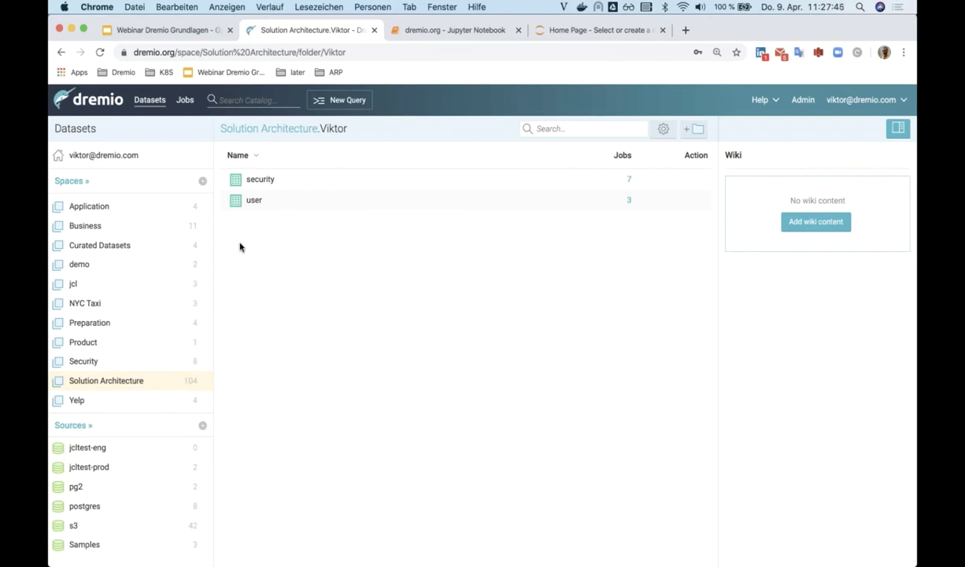
left_click(203, 183)
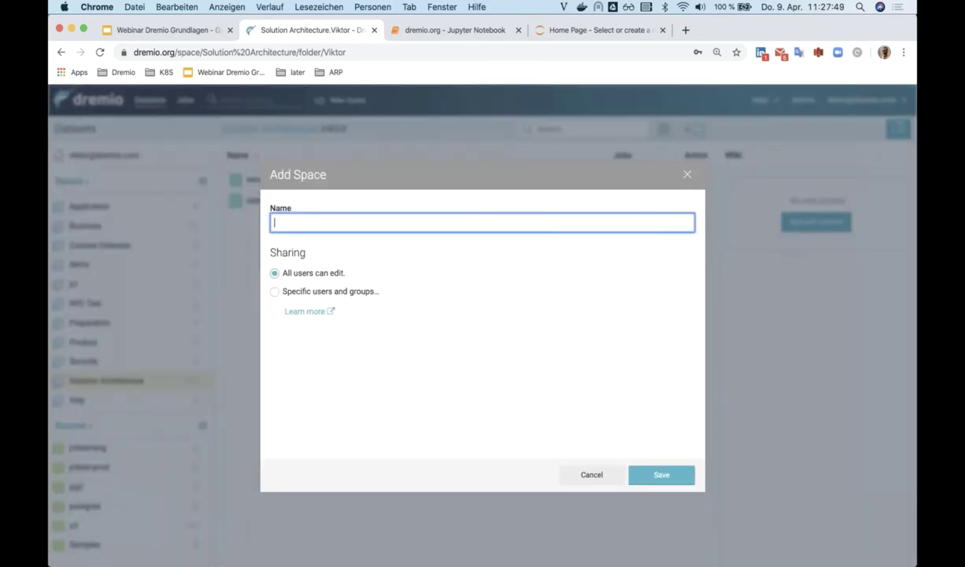
type("demo")
left_click(274, 291)
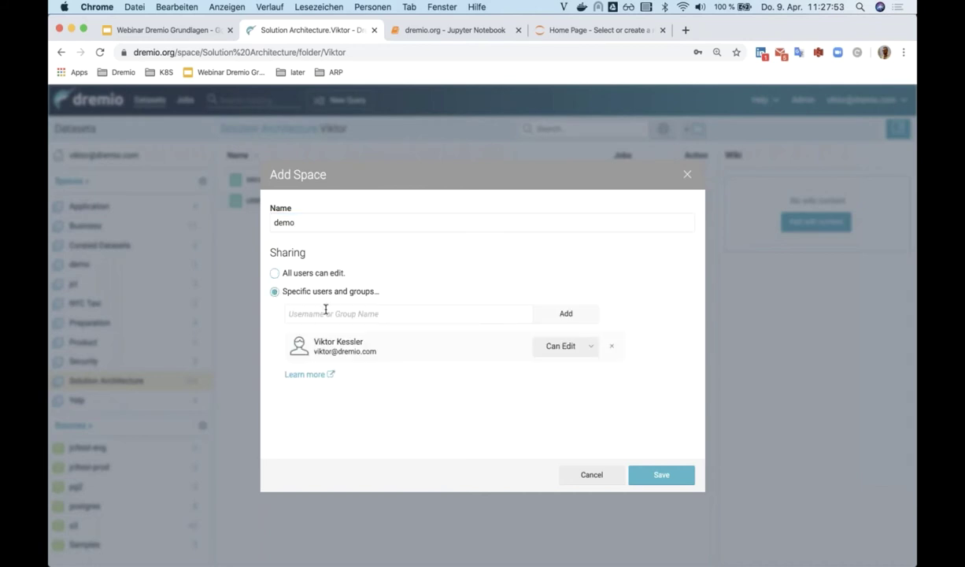
left_click(325, 311)
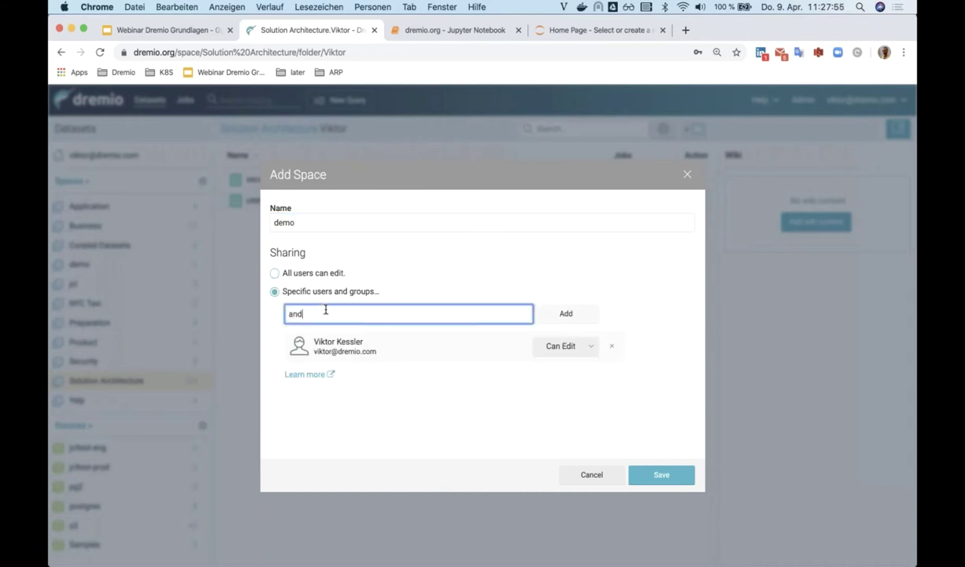
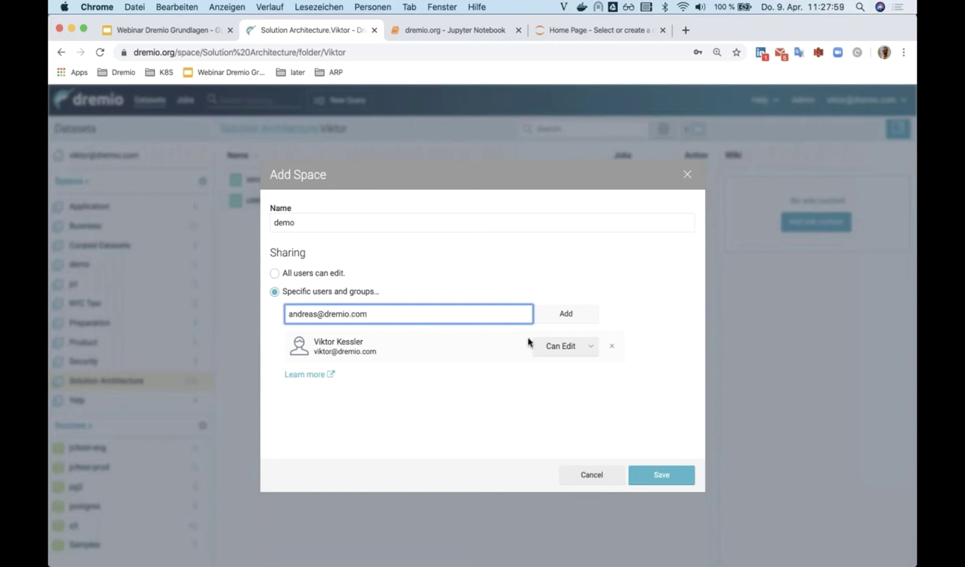
left_click(546, 309)
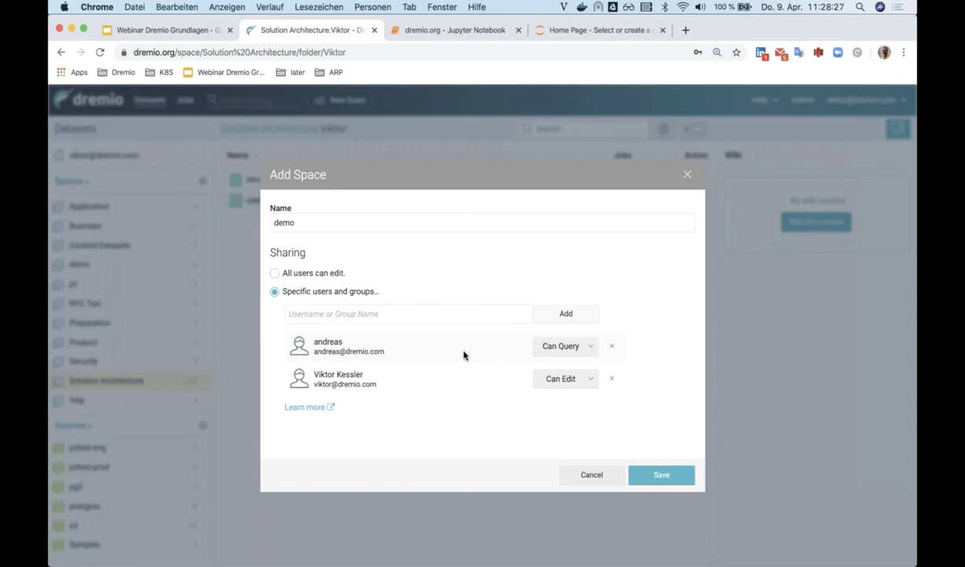
left_click(589, 476)
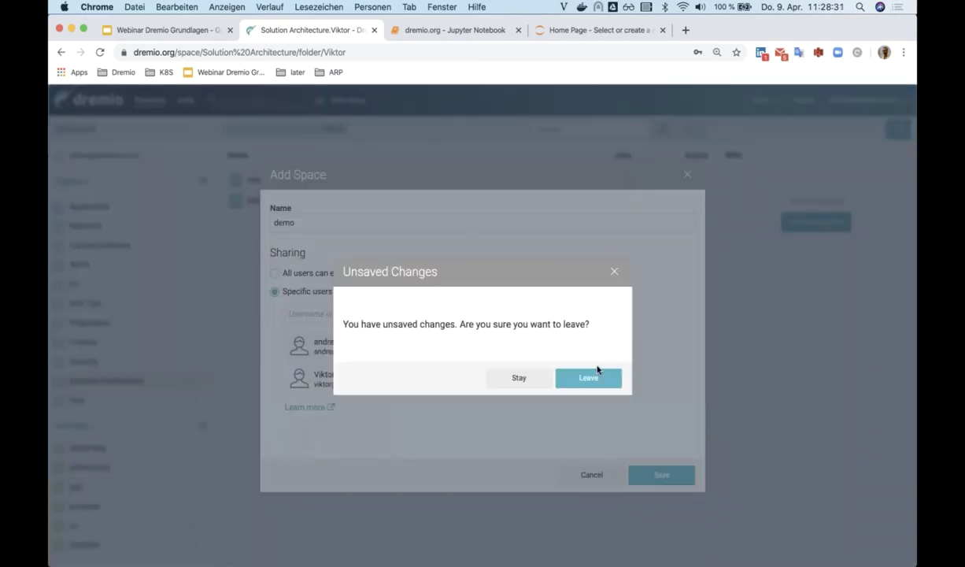
left_click(595, 378)
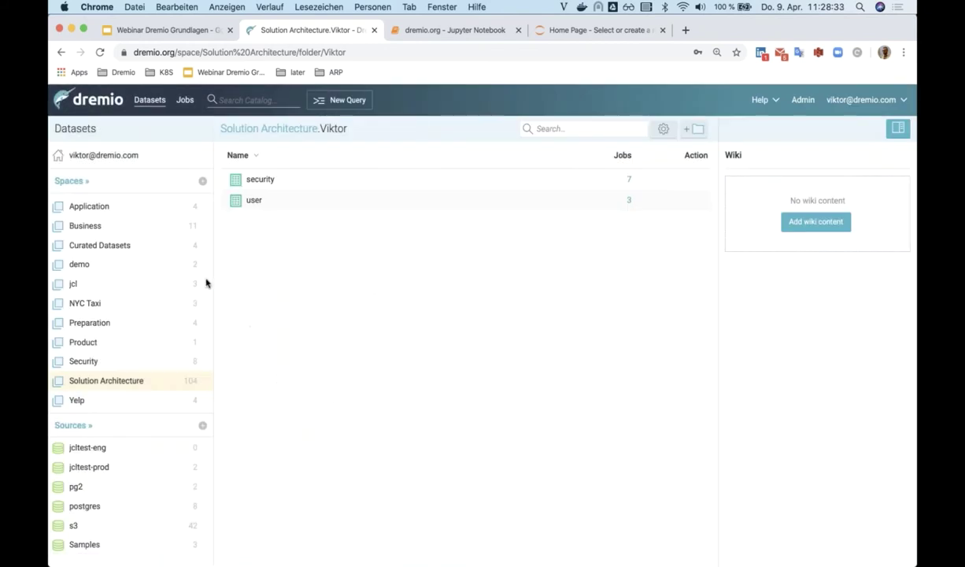
- Start a local file upload in the home space and pick vendors.csv from Downloads
left_click(134, 155)
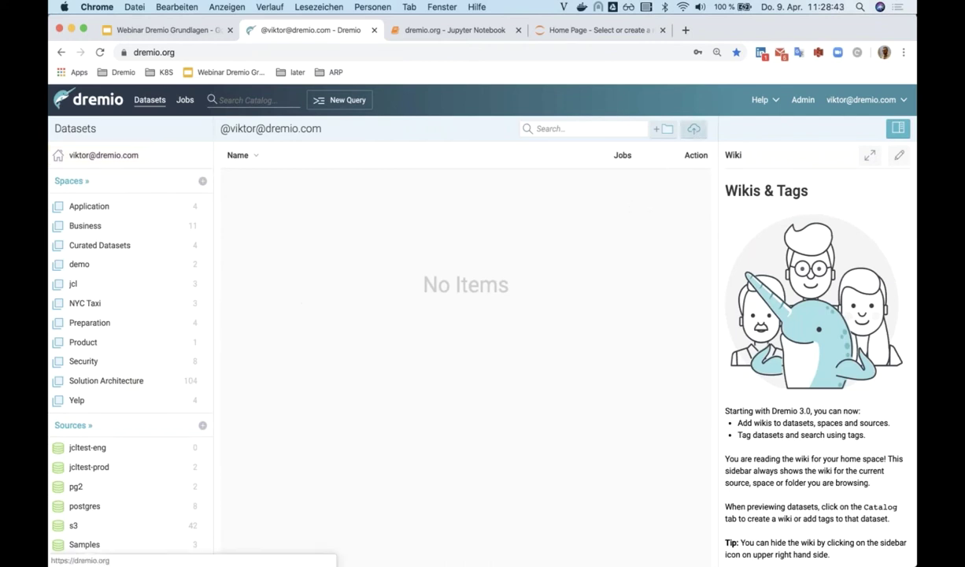
left_click(694, 129)
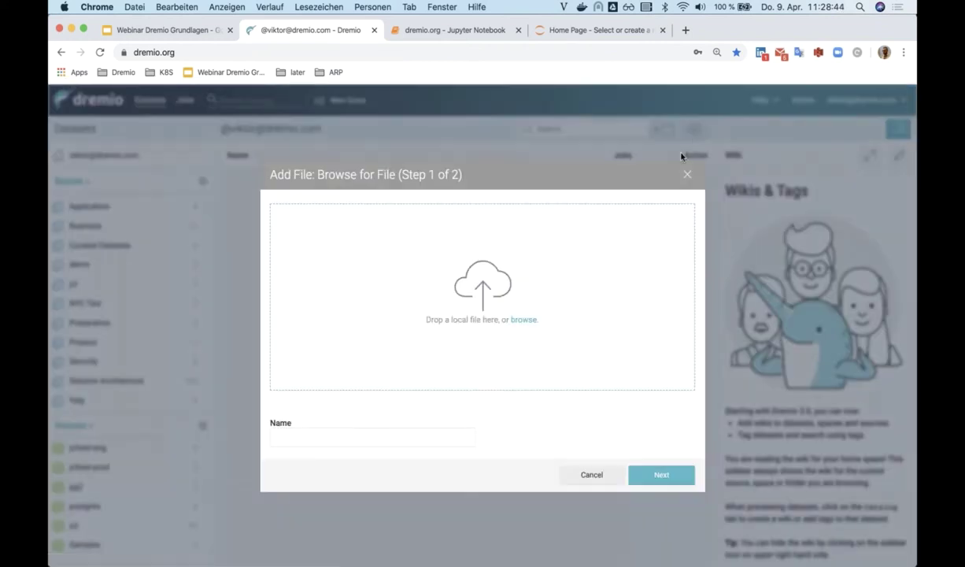
left_click(524, 319)
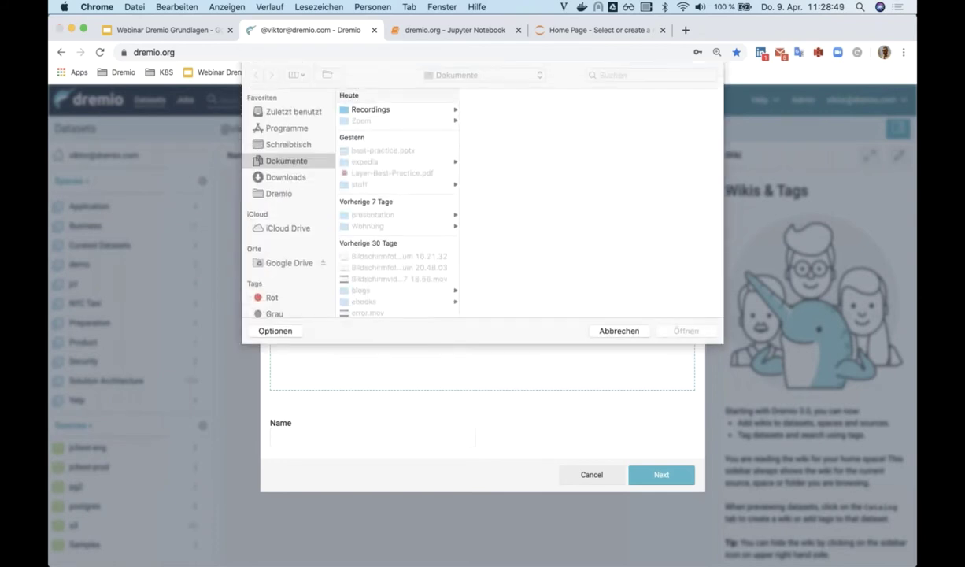
left_click(296, 178)
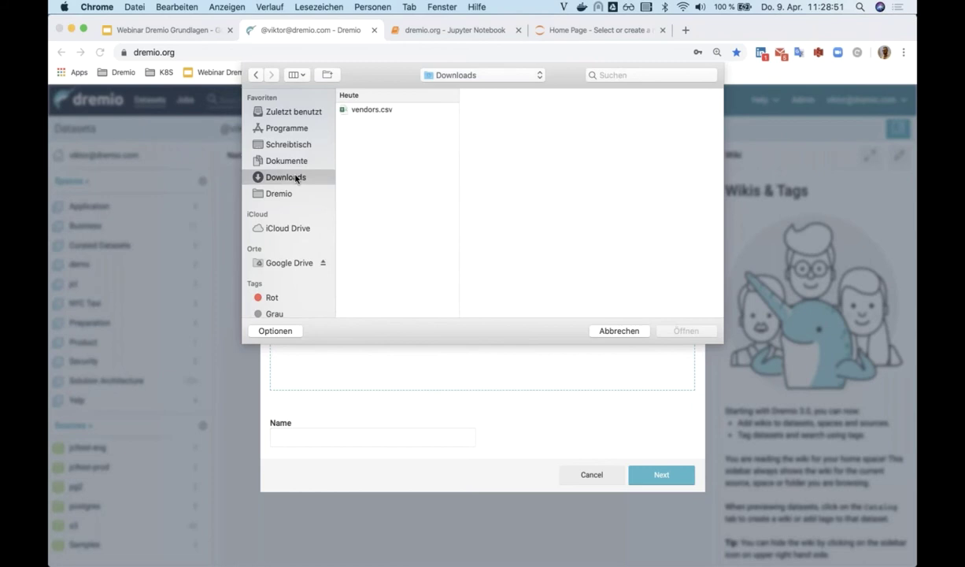
left_click(364, 110)
left_click(679, 335)
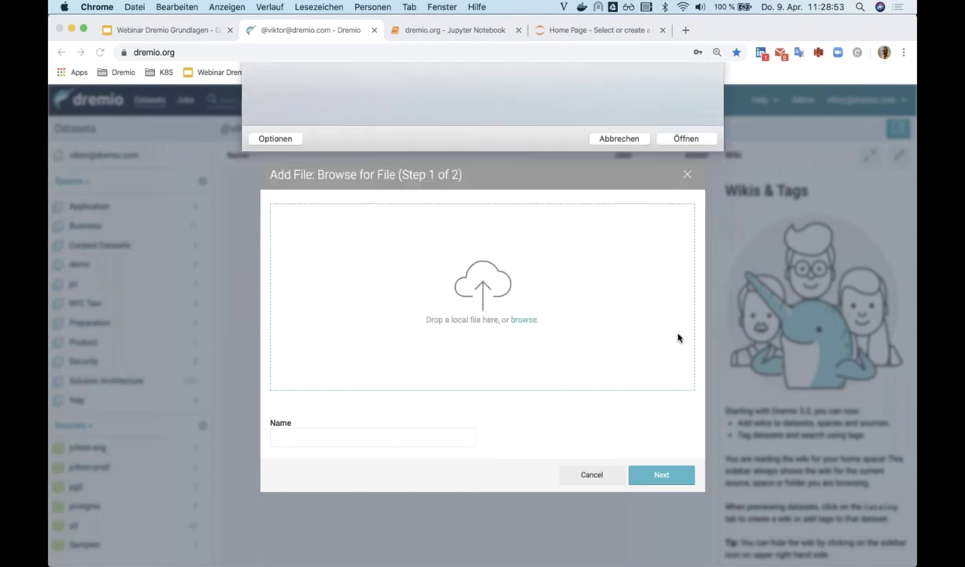
- Set the field delimiter to ';', extract field names, and save the vendors dataset
left_click(646, 474)
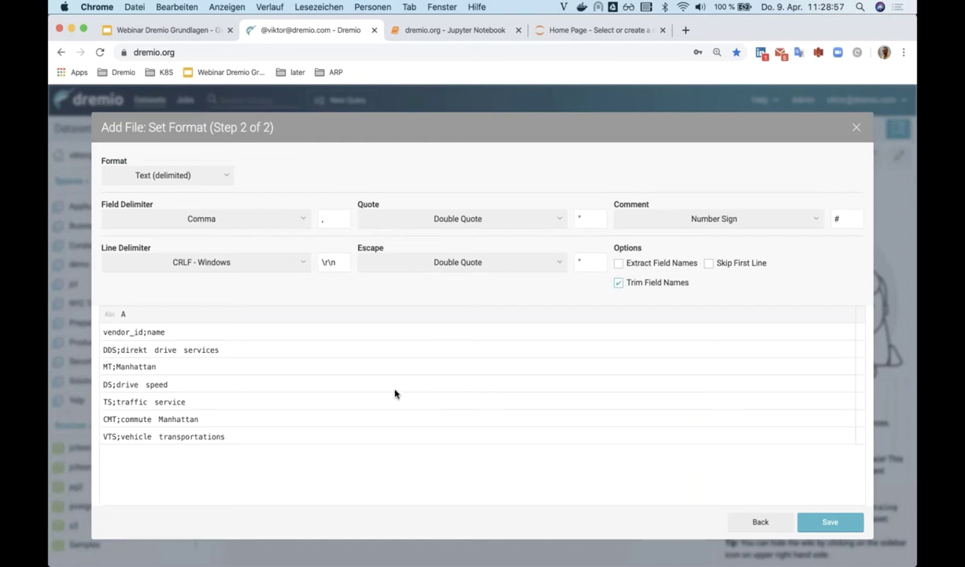
left_click(329, 219)
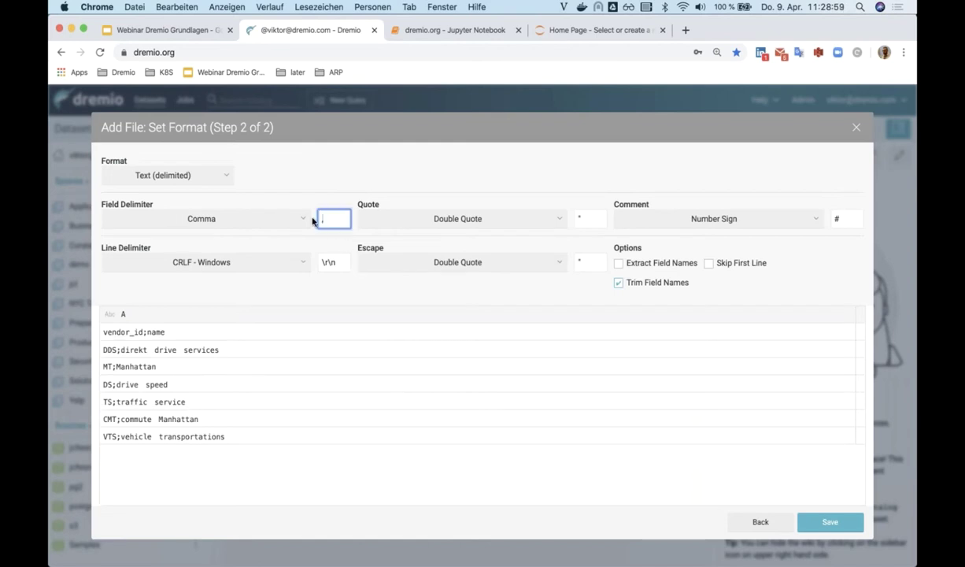
key("BackSpace")
type(";")
left_click(618, 263)
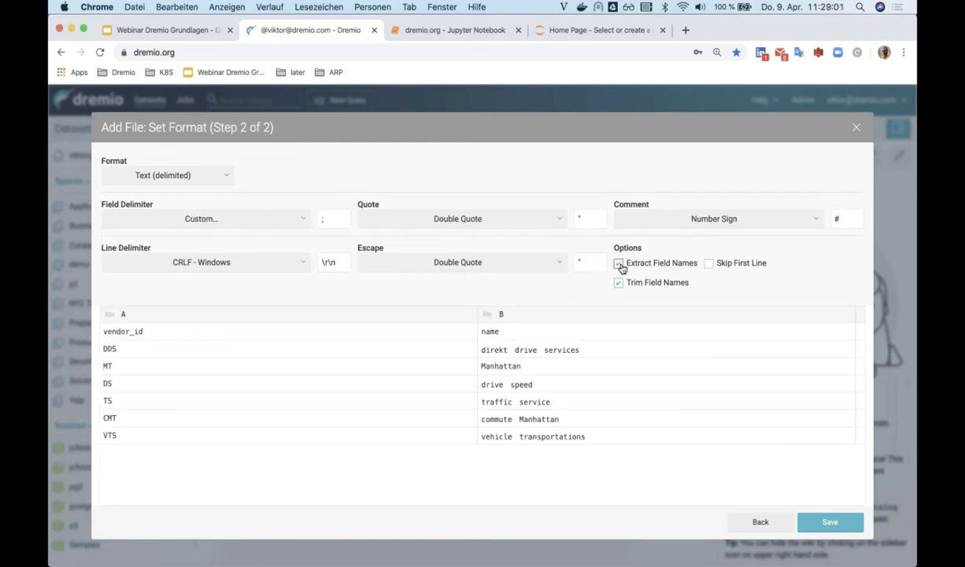
left_click(825, 521)
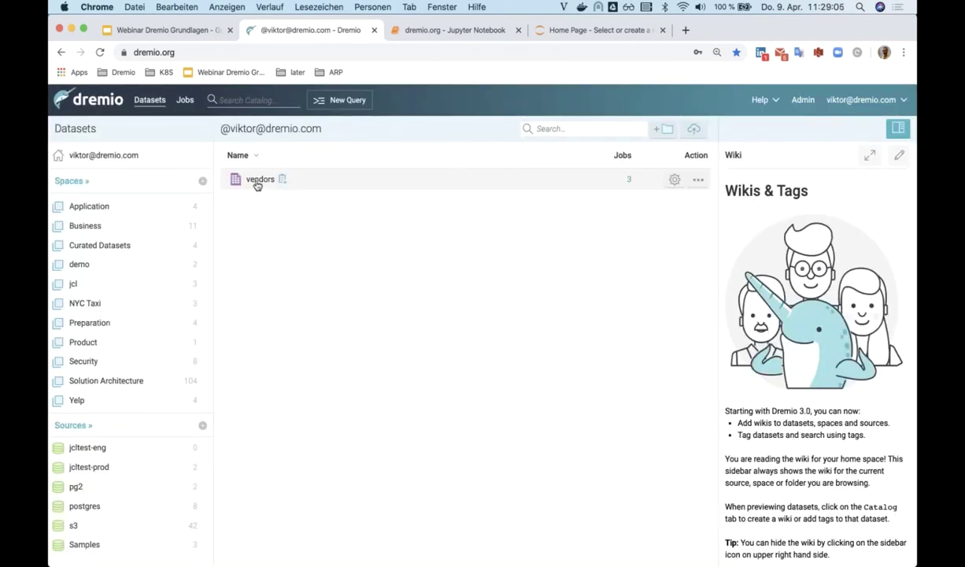
- Save vendors as vendor-dim in the user folder under Solution Architecture, then view that folder
left_click(258, 180)
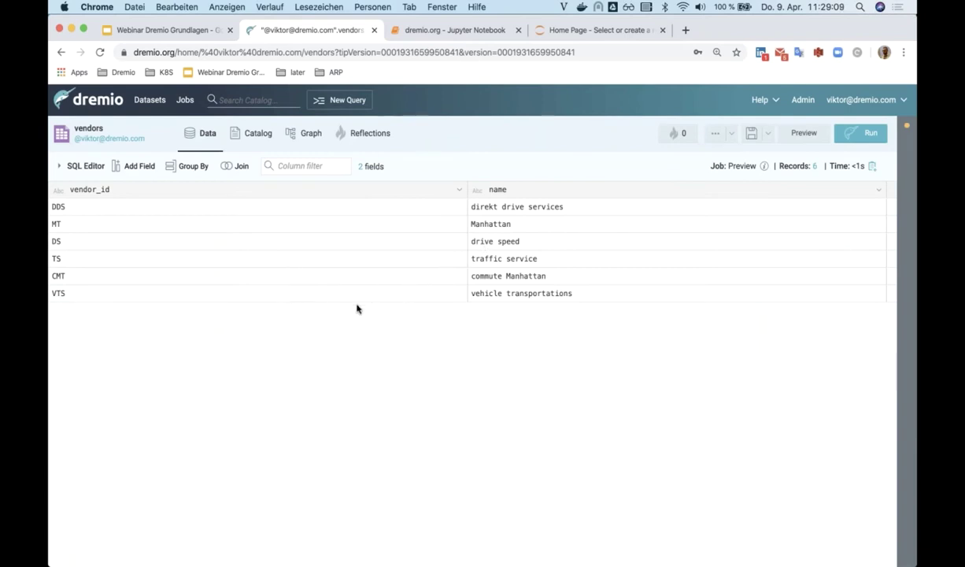
left_click(769, 137)
left_click(725, 177)
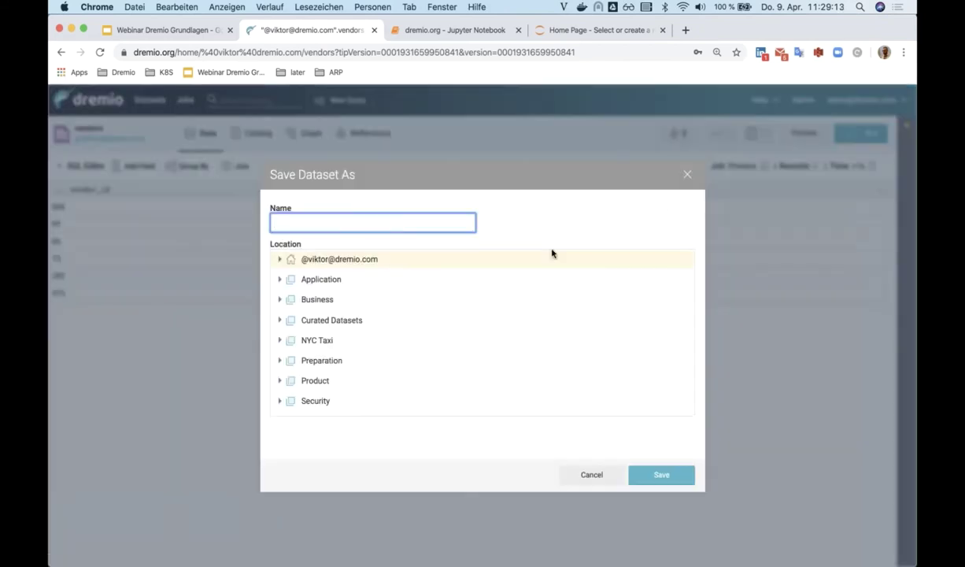
scroll(552, 253, "down", 3)
left_click(383, 344)
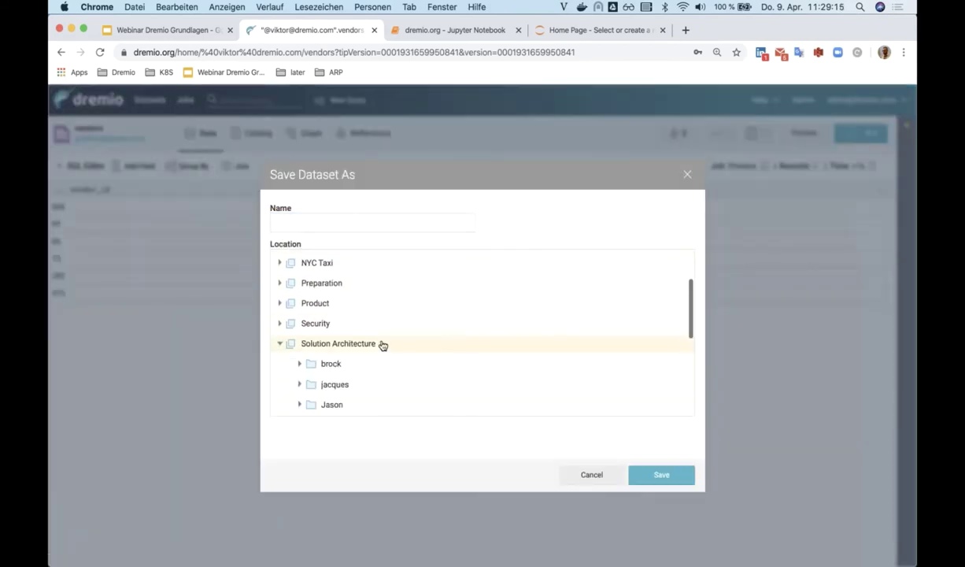
scroll(381, 345, "down", 5)
left_click(364, 351)
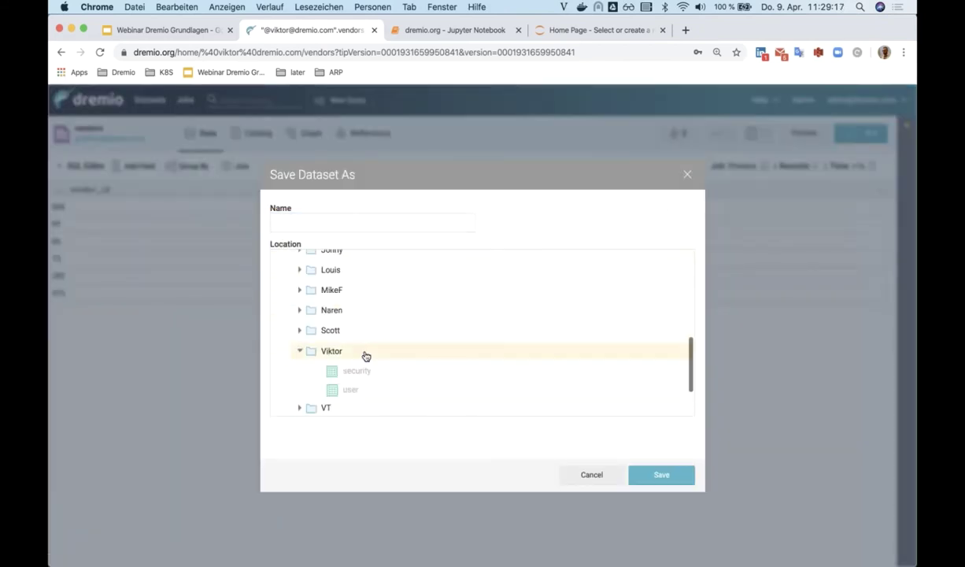
left_click(374, 221)
type("ve")
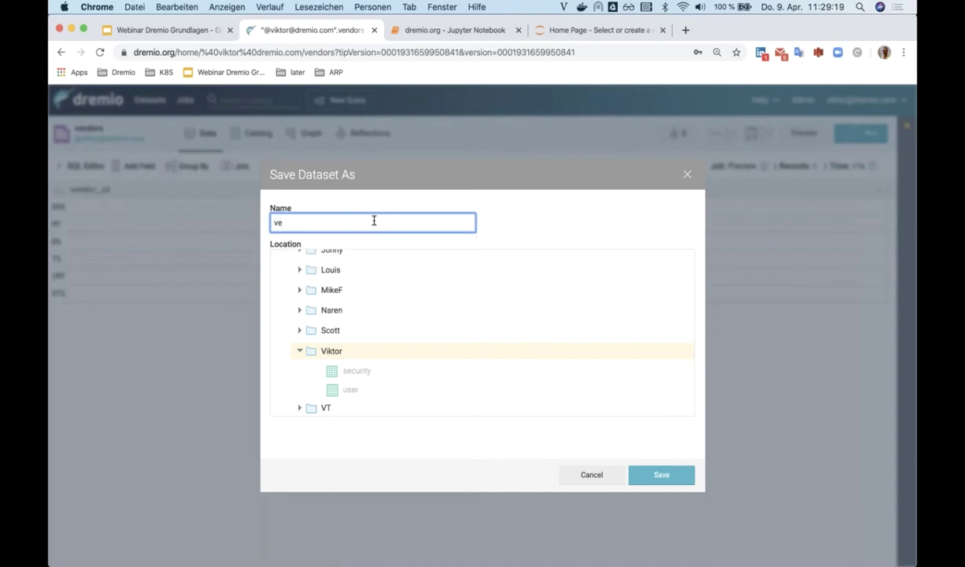
type("ndor-dim")
left_click(661, 472)
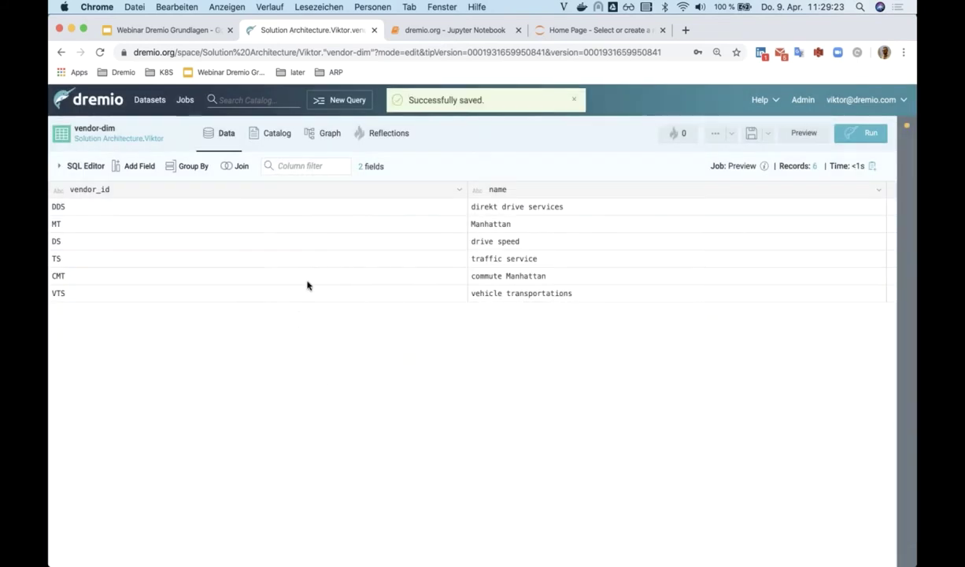
left_click(150, 138)
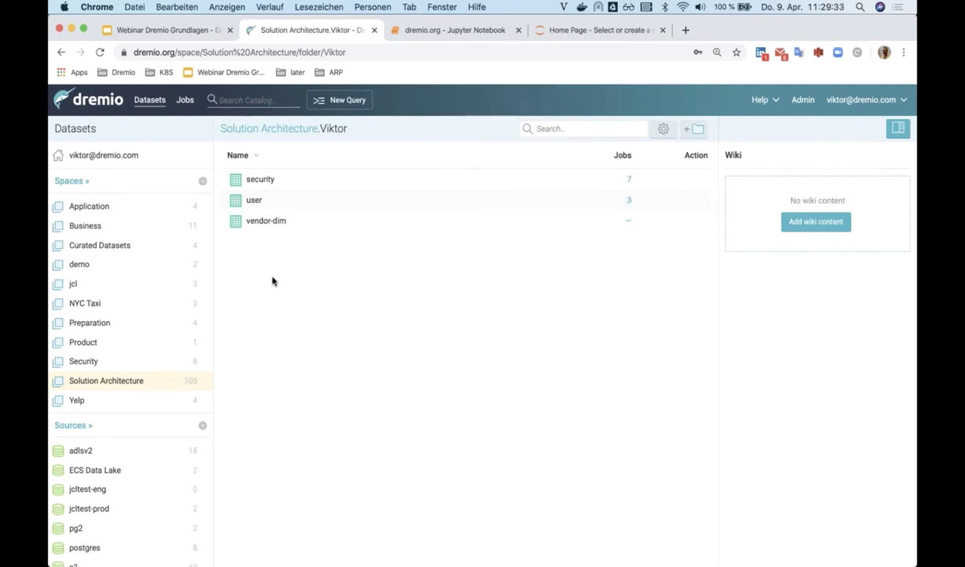
- Search the catalog for 'trips' from the home space and open NYC Trips
left_click(118, 157)
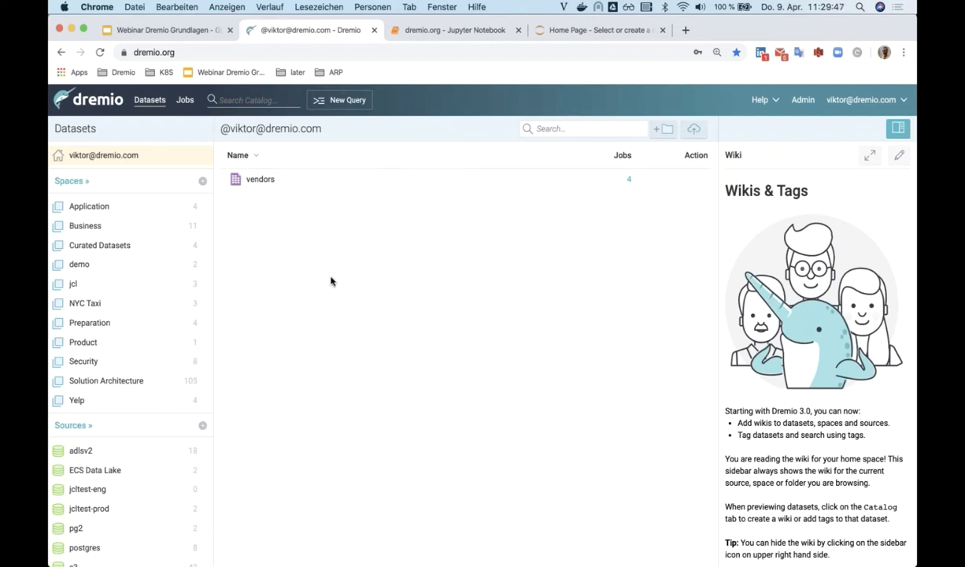
left_click(235, 92)
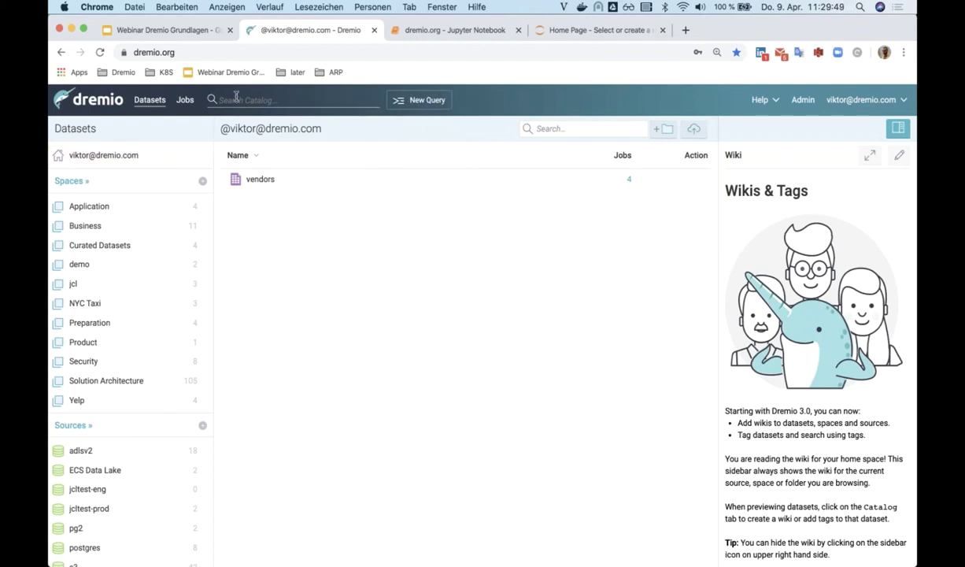
type("trips")
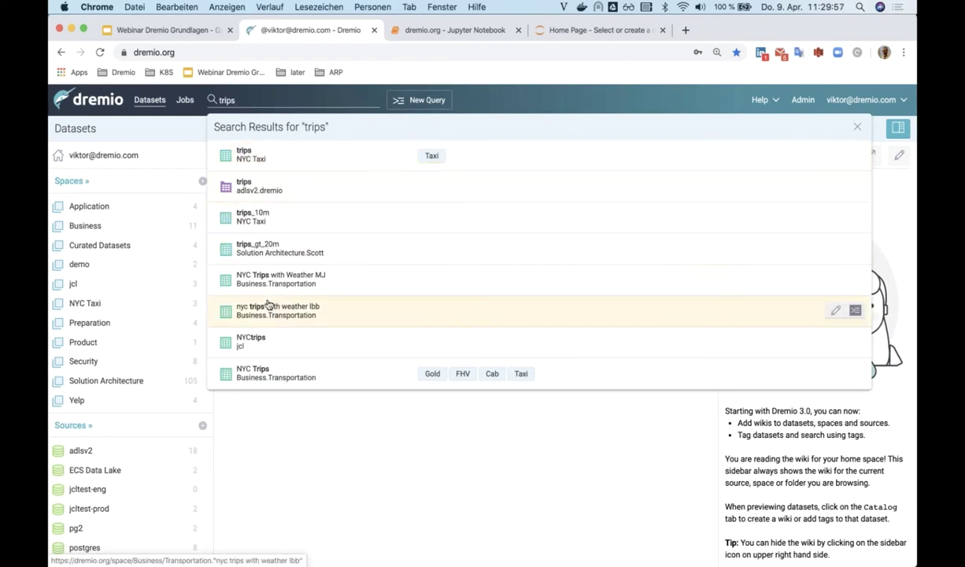
left_click(274, 377)
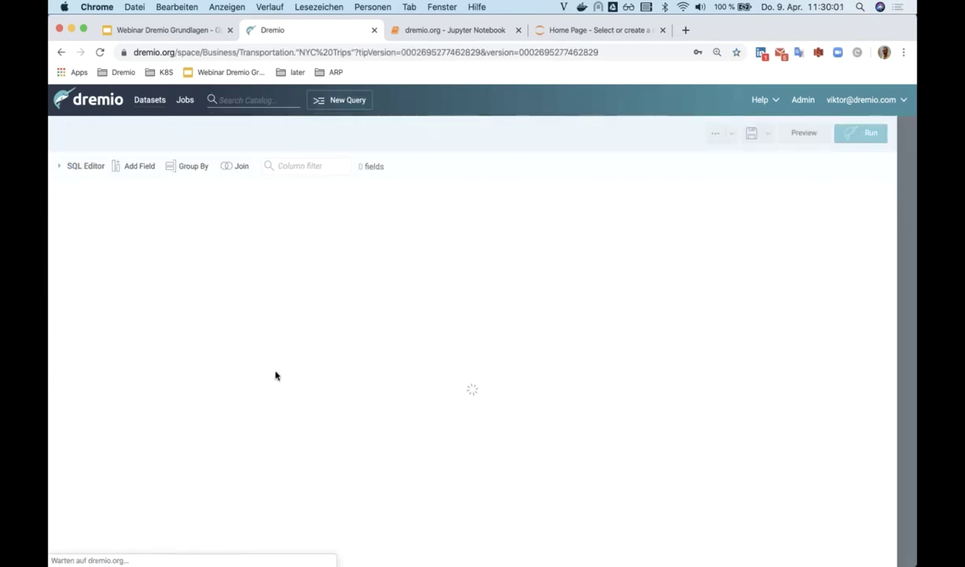
- Review NYC Trips' catalog page: wiki, Gold, FHV, Cab, Taxi tags and 20 fields
left_click(268, 134)
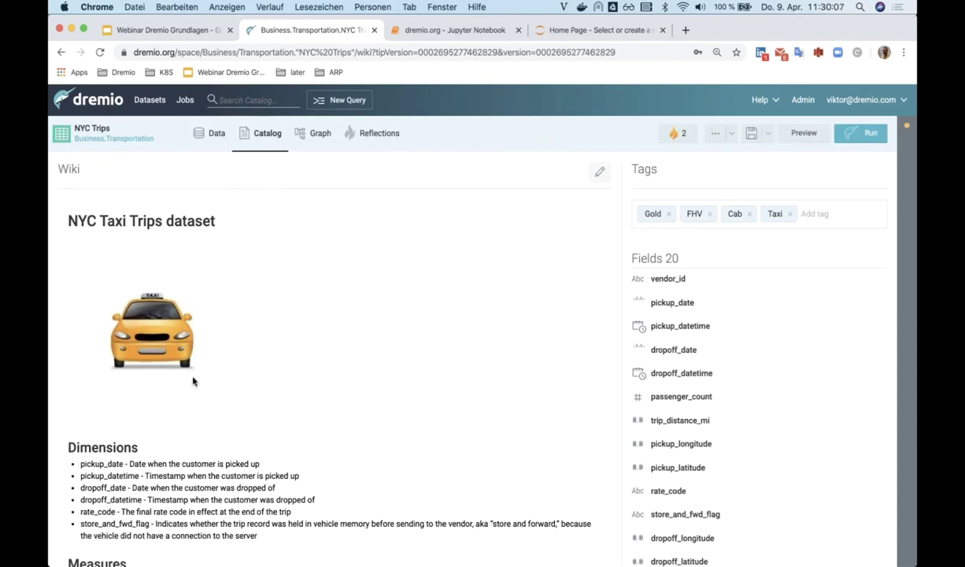
scroll(193, 381, "down", 3)
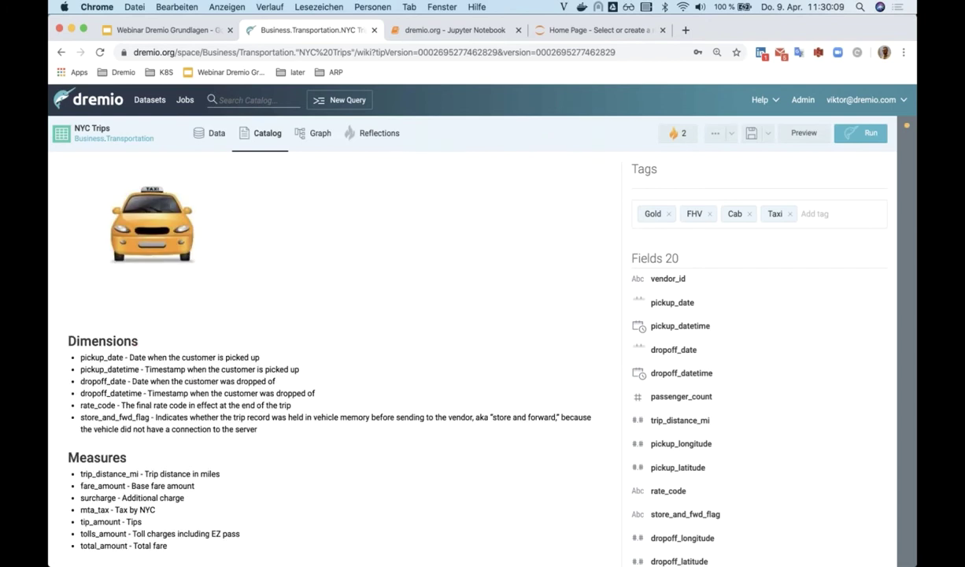
scroll(140, 417, "down", 4)
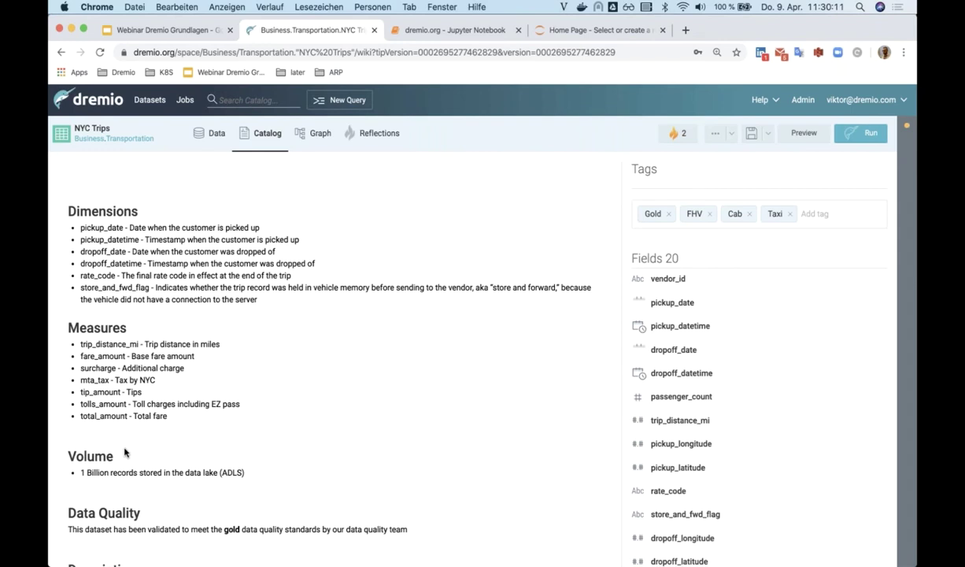
scroll(124, 451, "down", 2)
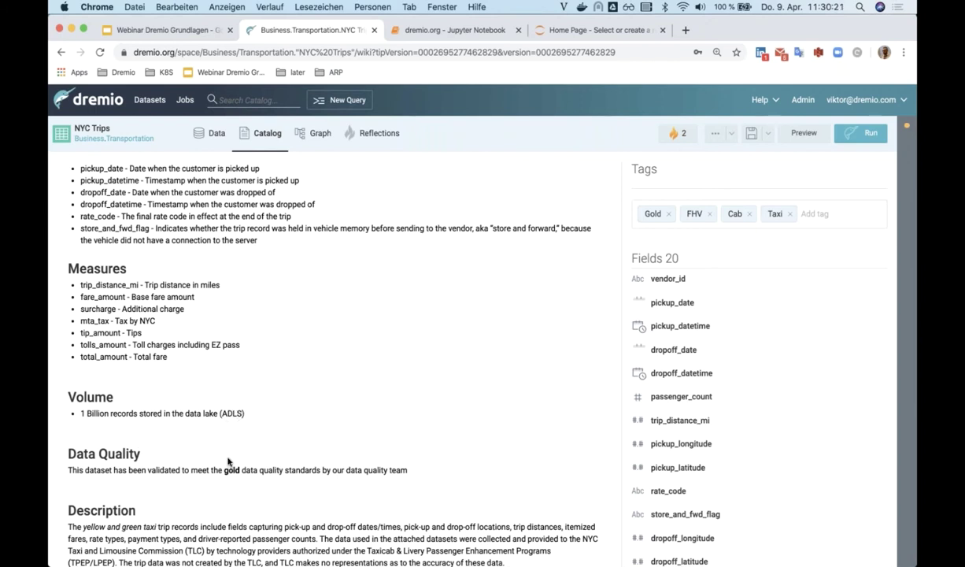
scroll(228, 463, "down", 2)
scroll(331, 354, "down", 10)
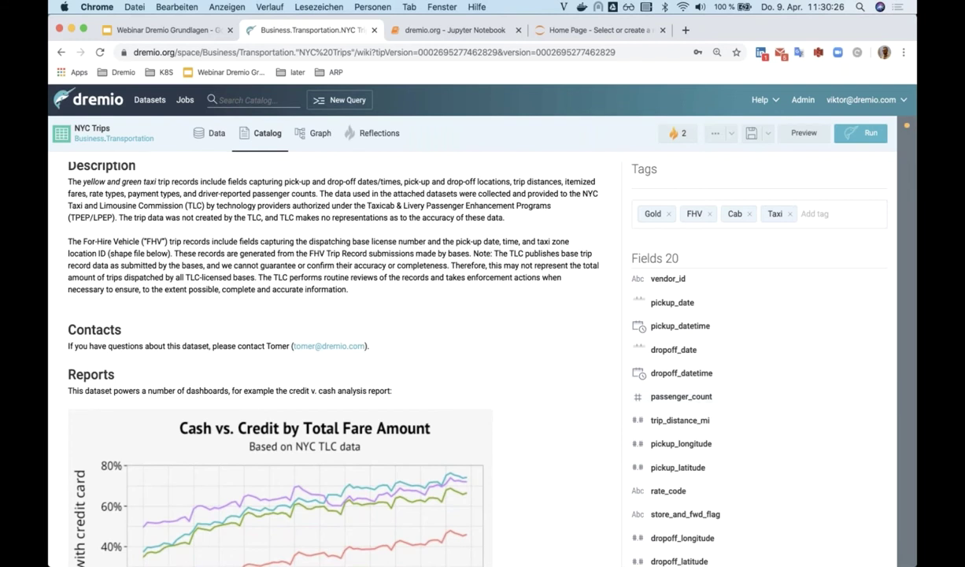
scroll(677, 418, "down", 1)
scroll(678, 417, "up", 1)
left_click(831, 217)
type("4711")
key("Return")
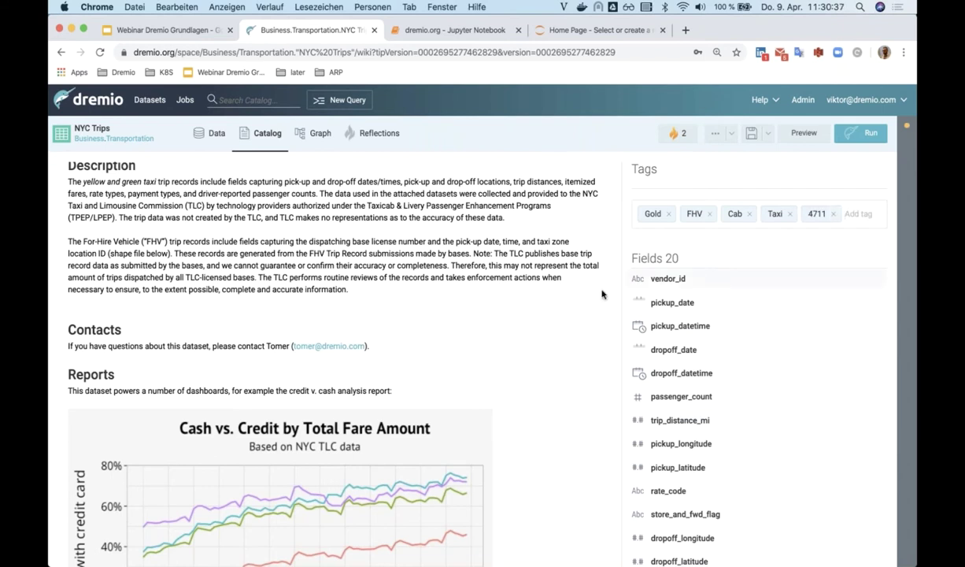
left_click(261, 101)
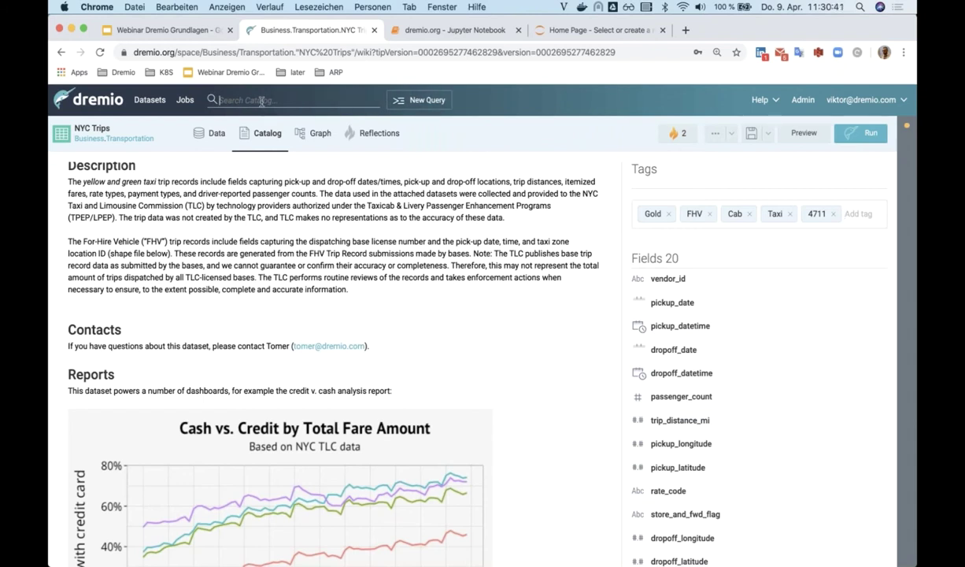
type("4711")
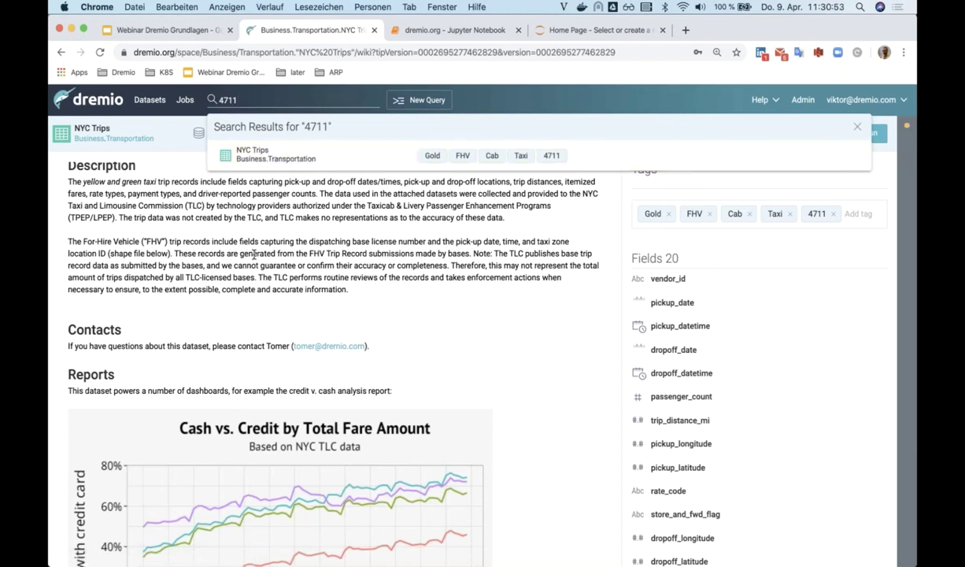
key("Escape")
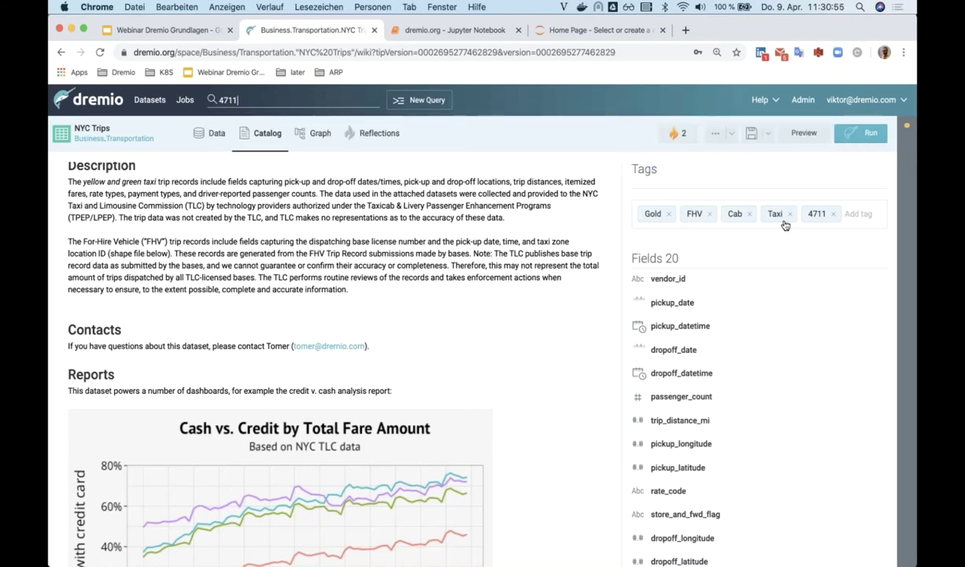
left_click(834, 214)
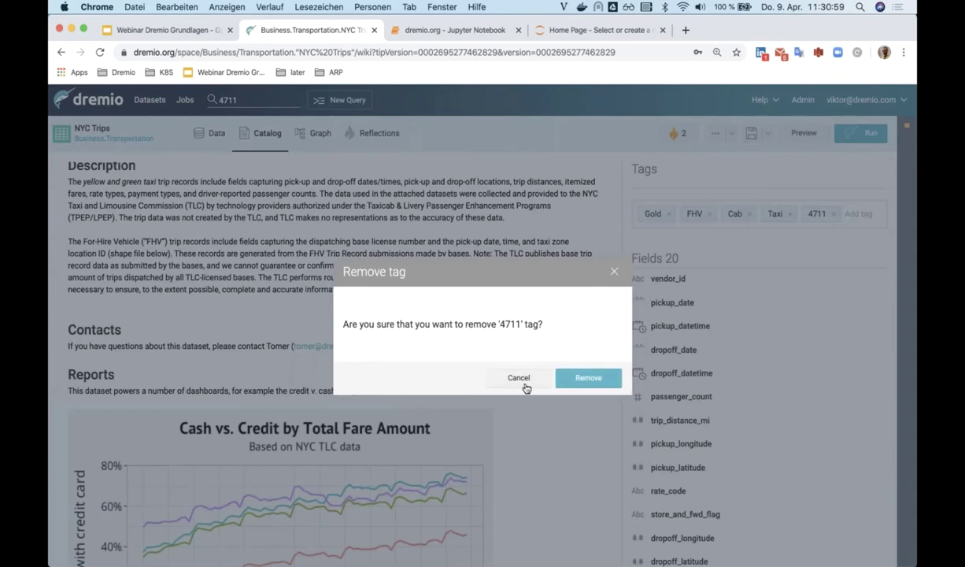
left_click(586, 380)
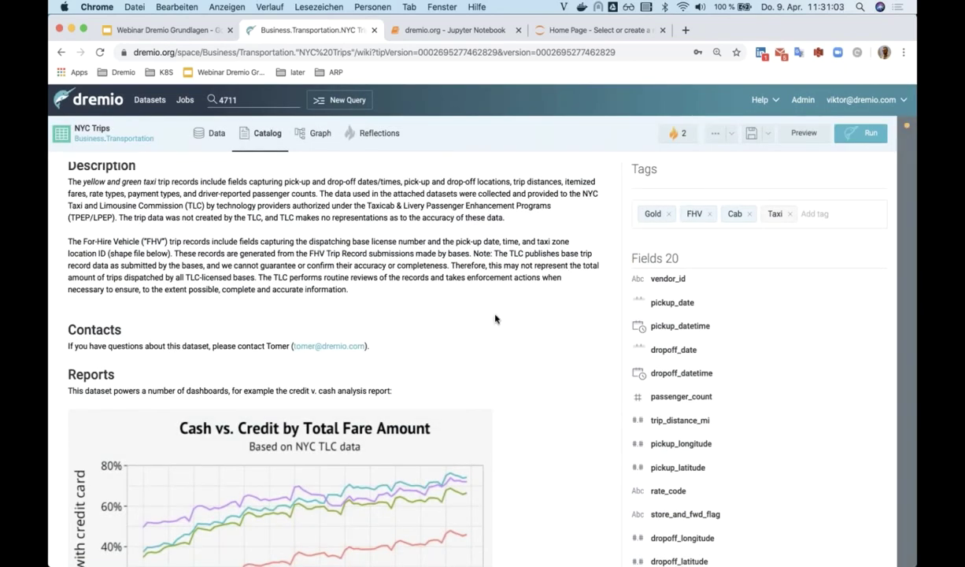
- Group NYC Trips into a vendor_id count, run it, then revert to the 20-field version
left_click(214, 139)
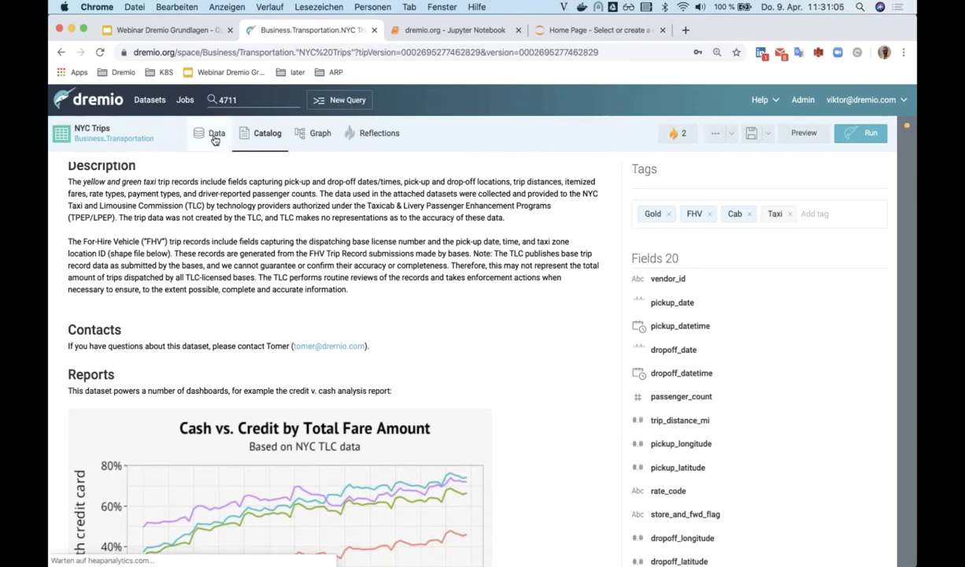
scroll(177, 323, "down", 2)
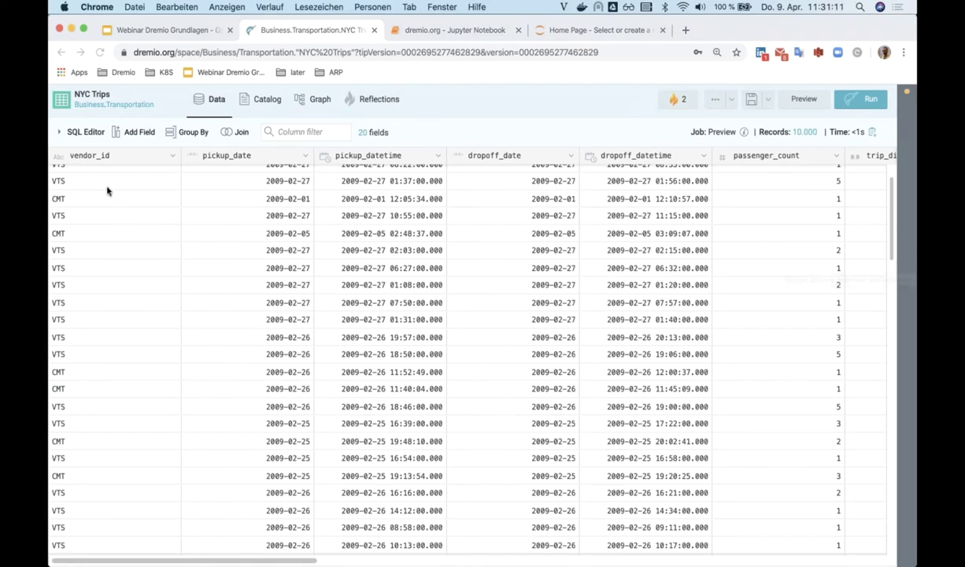
left_click(197, 136)
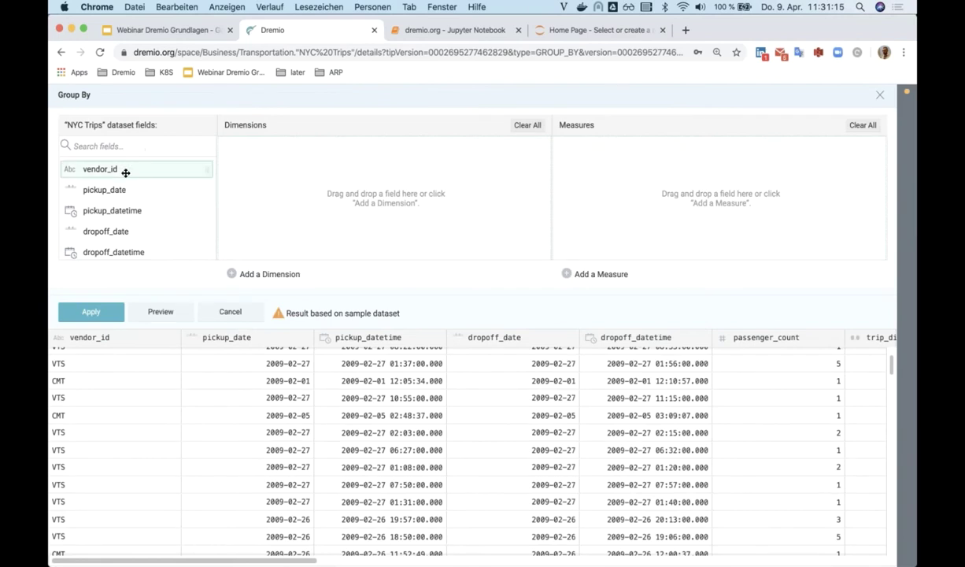
left_click_drag(125, 173, 596, 175)
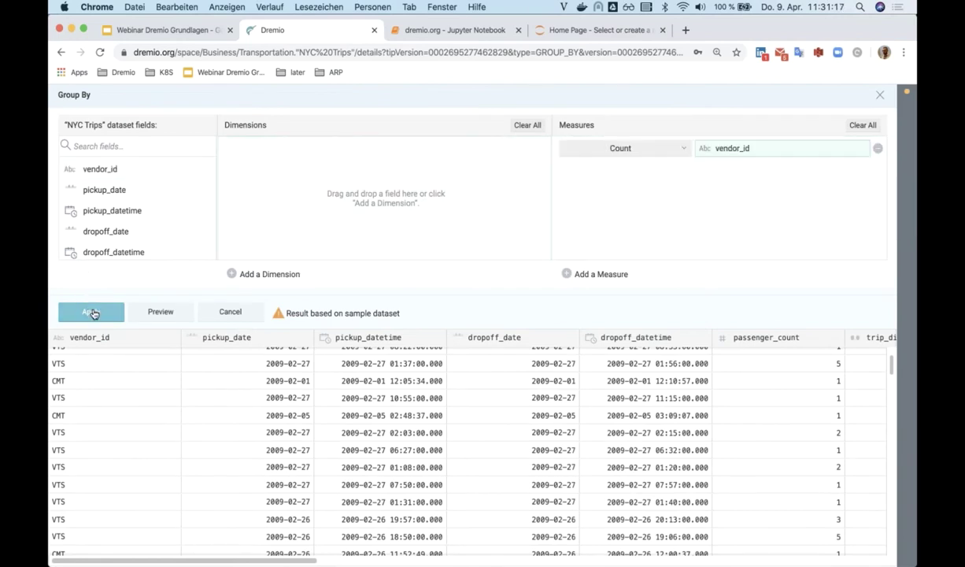
left_click(91, 313)
left_click(864, 99)
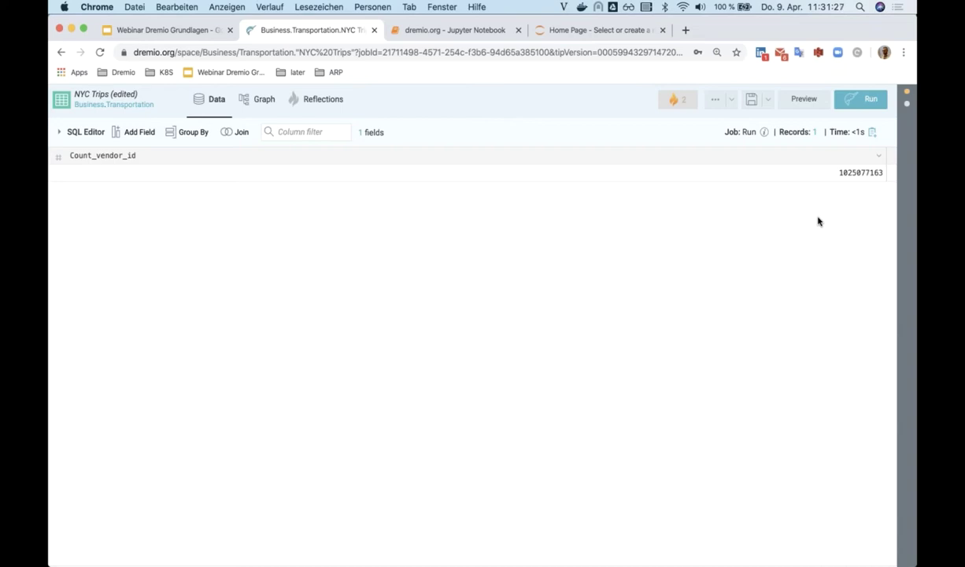
left_click(906, 107)
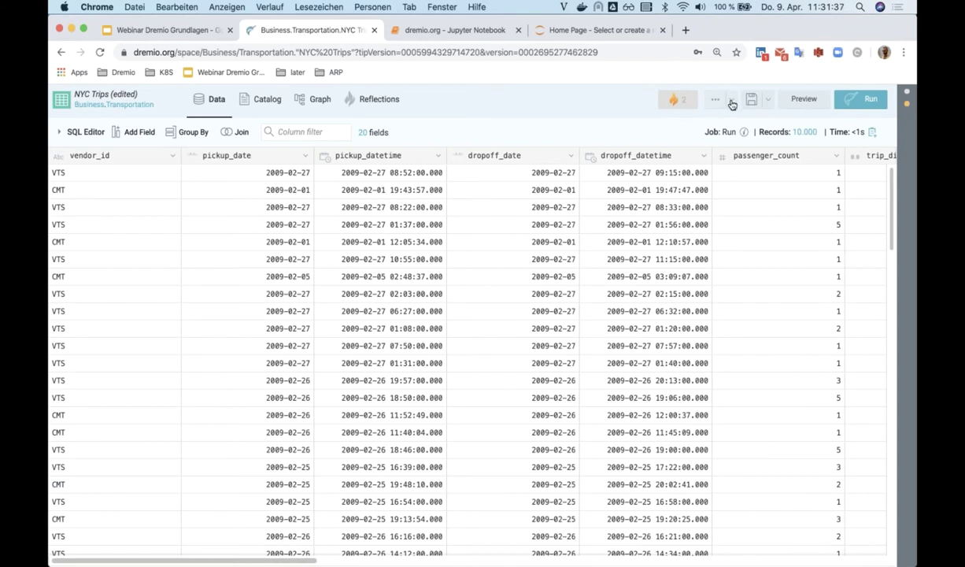
- Export NYC Trips for Tableau via Analyze With, downloading the .tds file
left_click(732, 100)
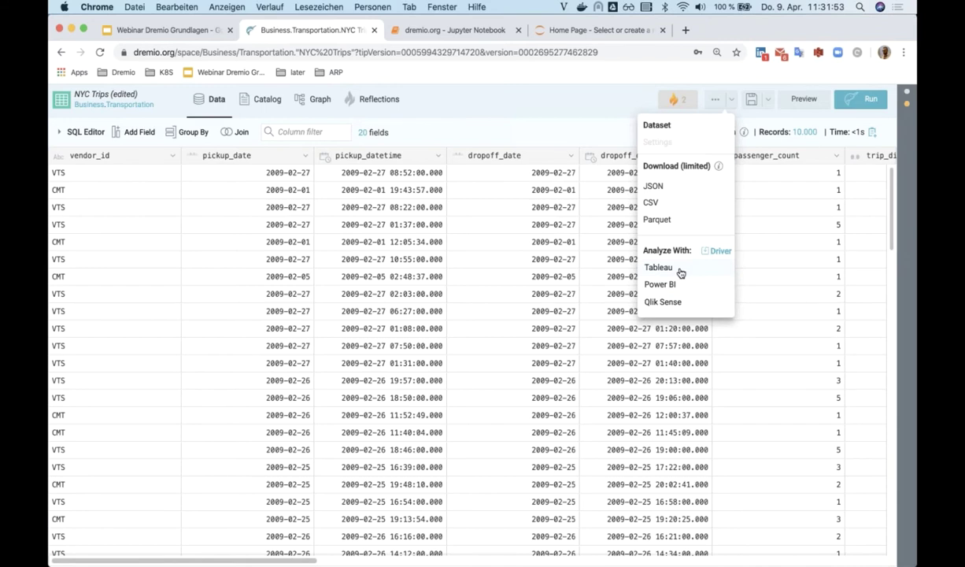
left_click(680, 271)
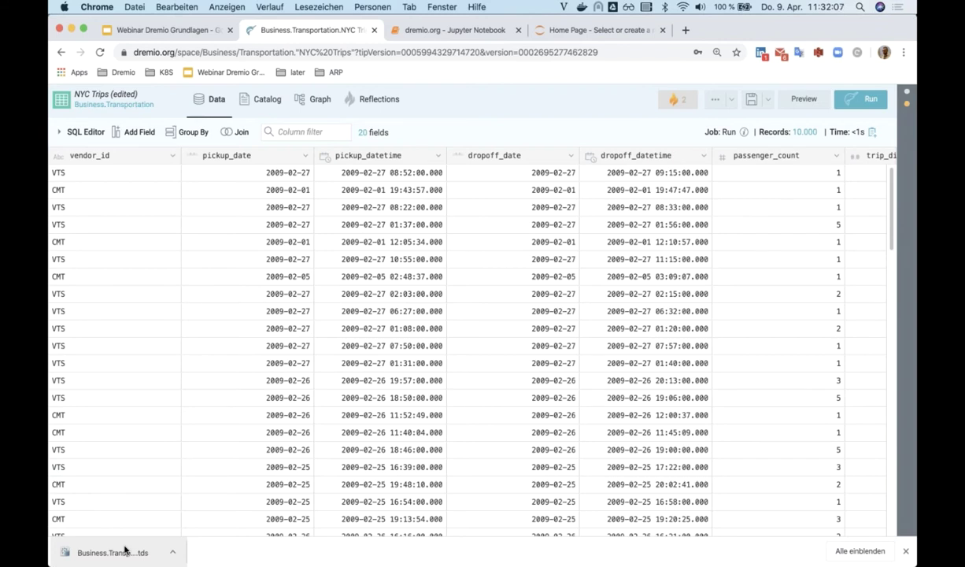
- Open the downloaded .tds file and sign in with the Dremio username and password
left_click(117, 553)
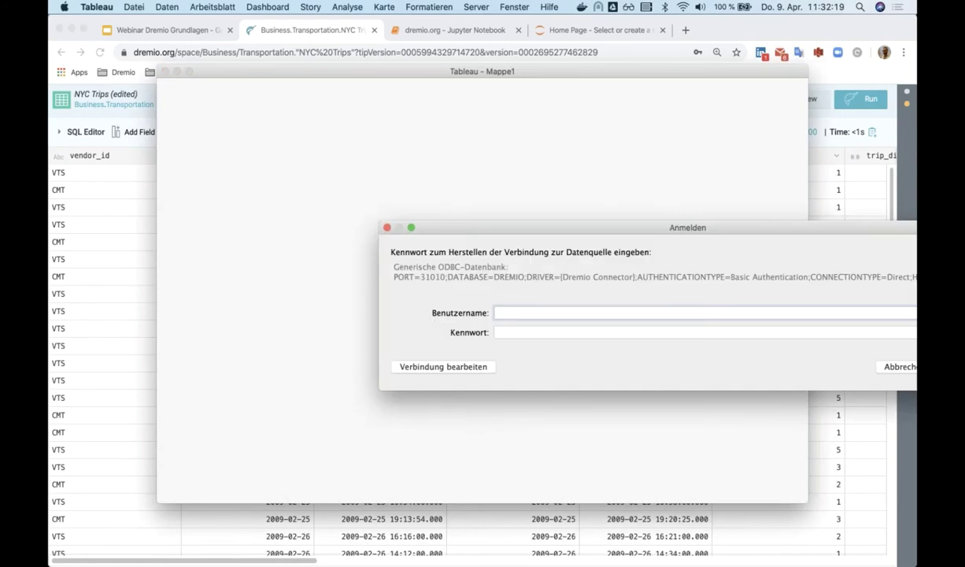
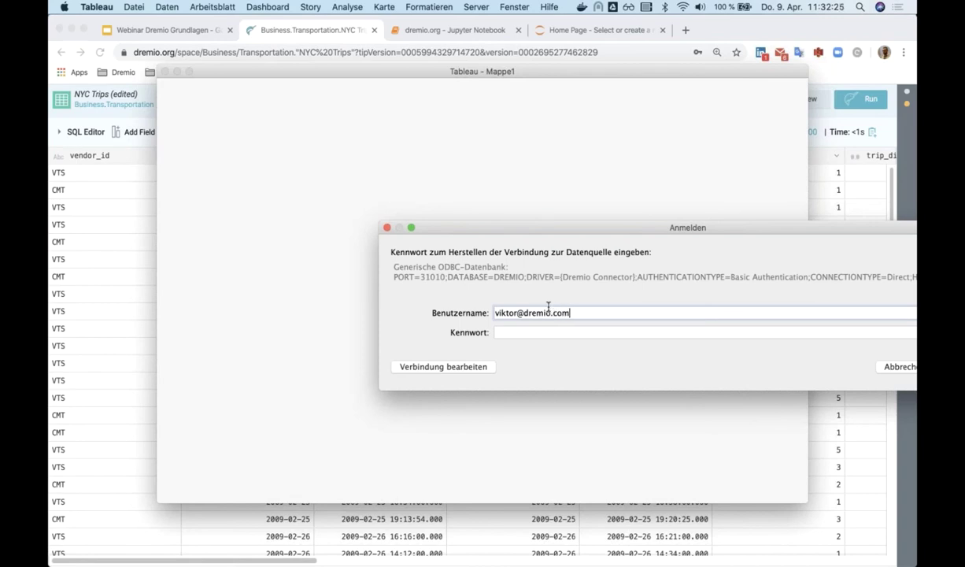
key("Tab")
type("•••••••")
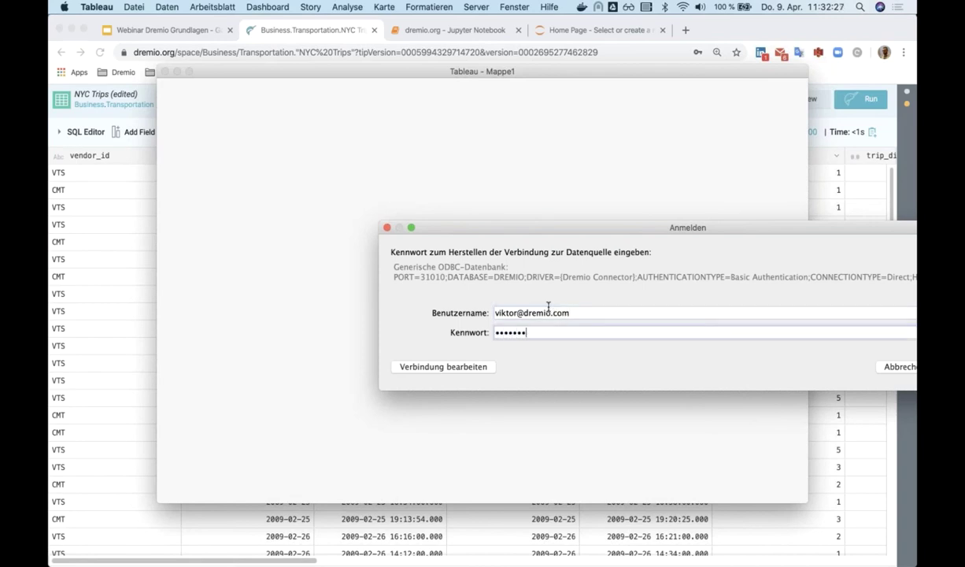
type("••••")
key("Return")
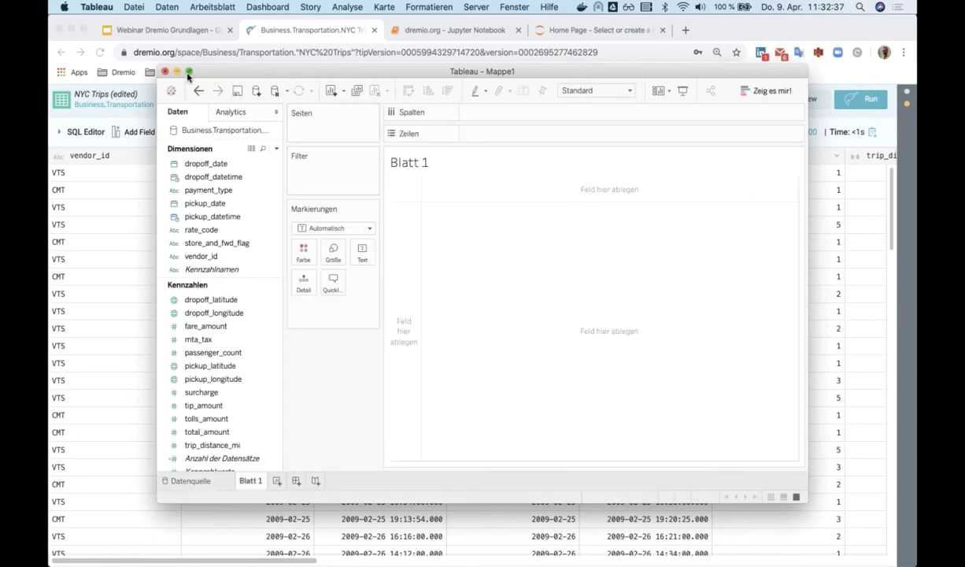
- Maximise Tableau, widen the data pane, and place Anzahl der Datensätze on Zeilen
left_click(188, 72)
left_click_drag(177, 93, 347, 87)
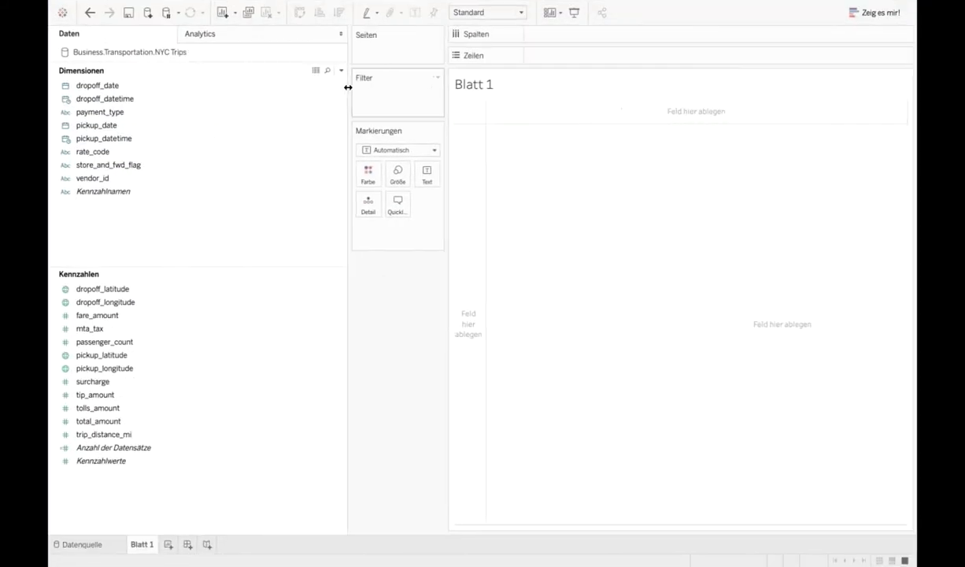
left_click(105, 342)
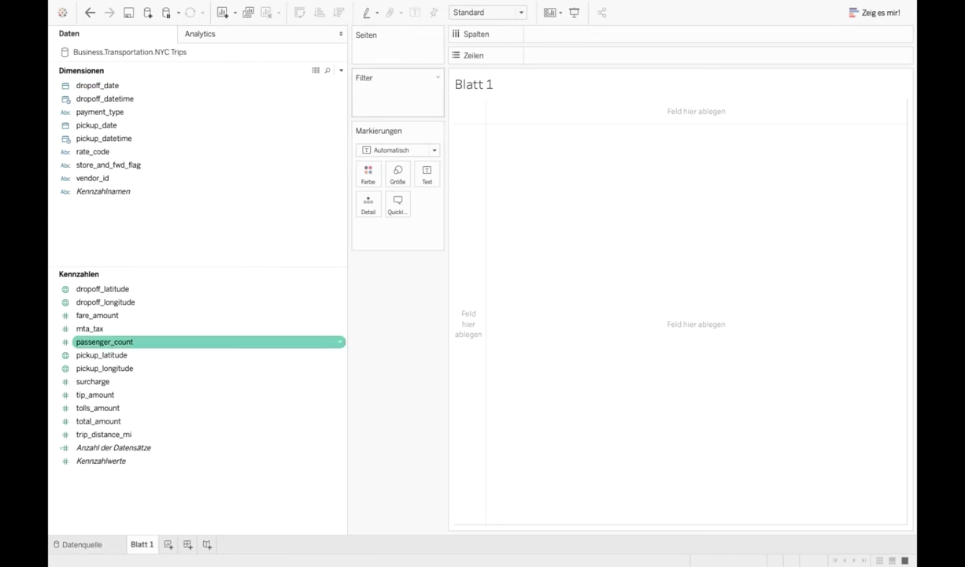
left_click_drag(121, 448, 465, 309)
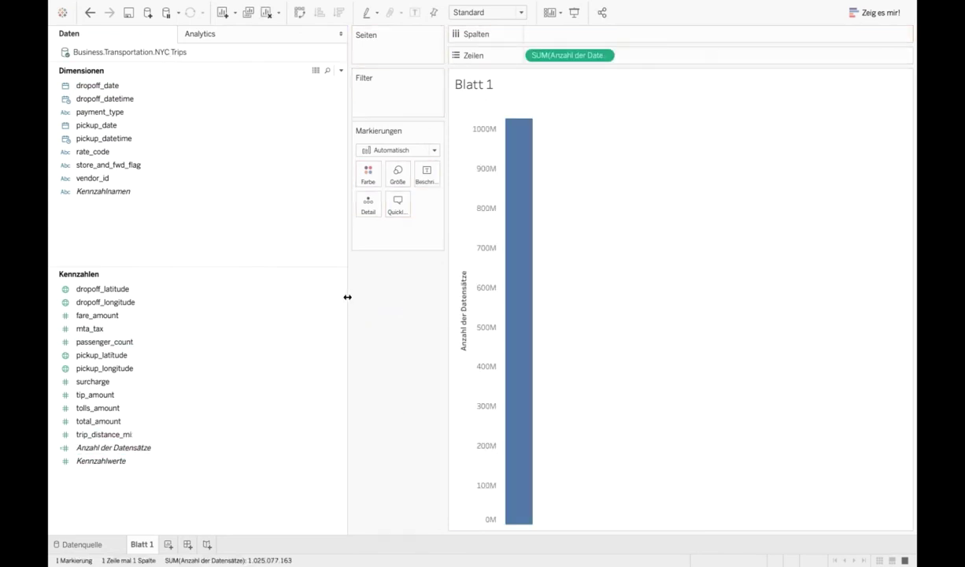
left_click_drag(349, 297, 199, 308)
mouse_move(372, 269)
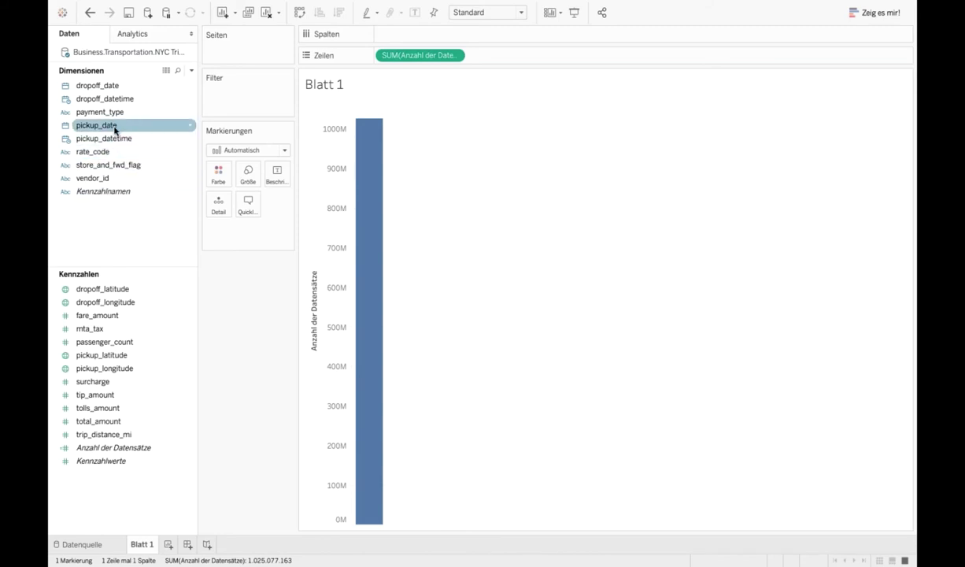
- Add pickup_date to Spalten for a yearly record-count line chart, 2009–2014
mouse_move(115, 130)
left_mouse_down()
mouse_move(346, 61)
mouse_move(398, 36)
left_mouse_up()
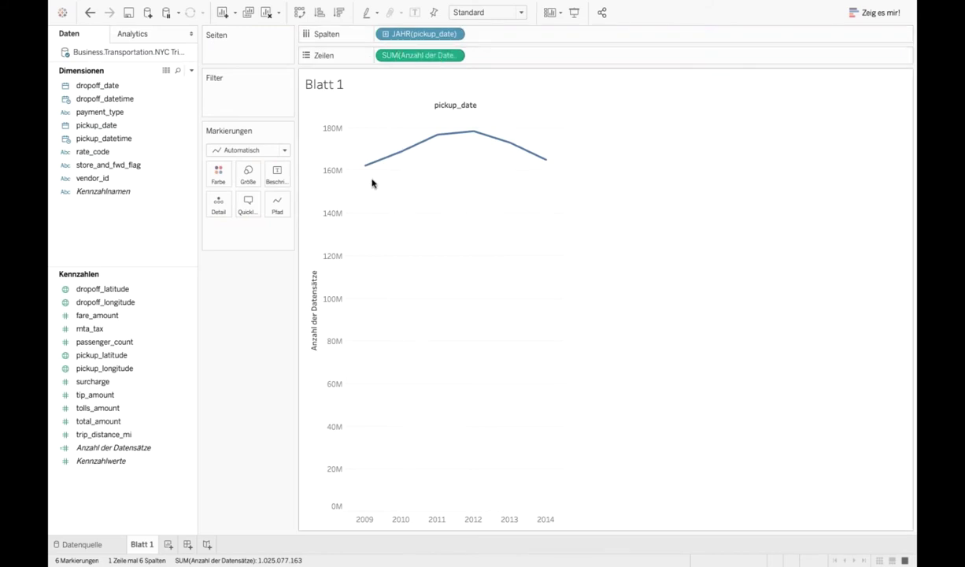
mouse_move(368, 175)
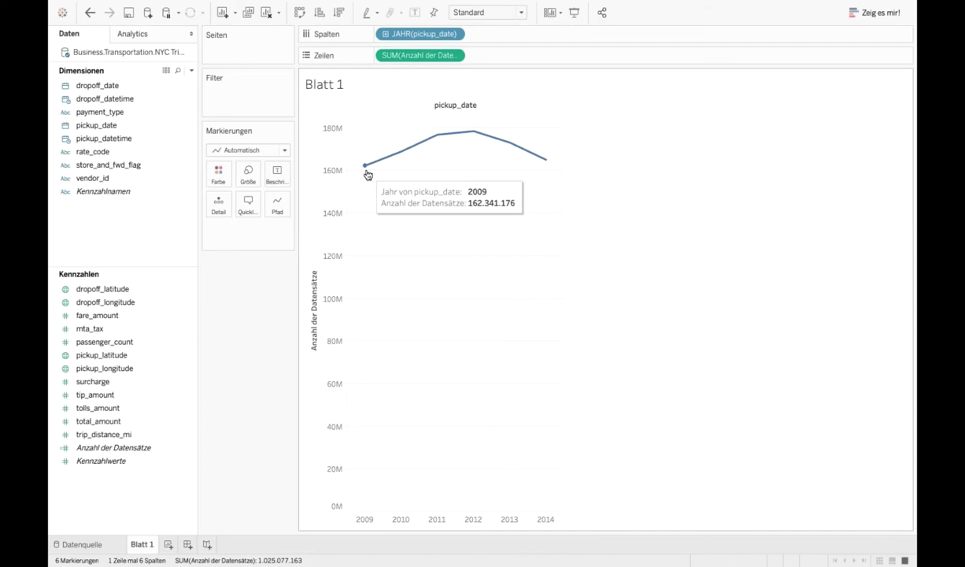
mouse_move(437, 140)
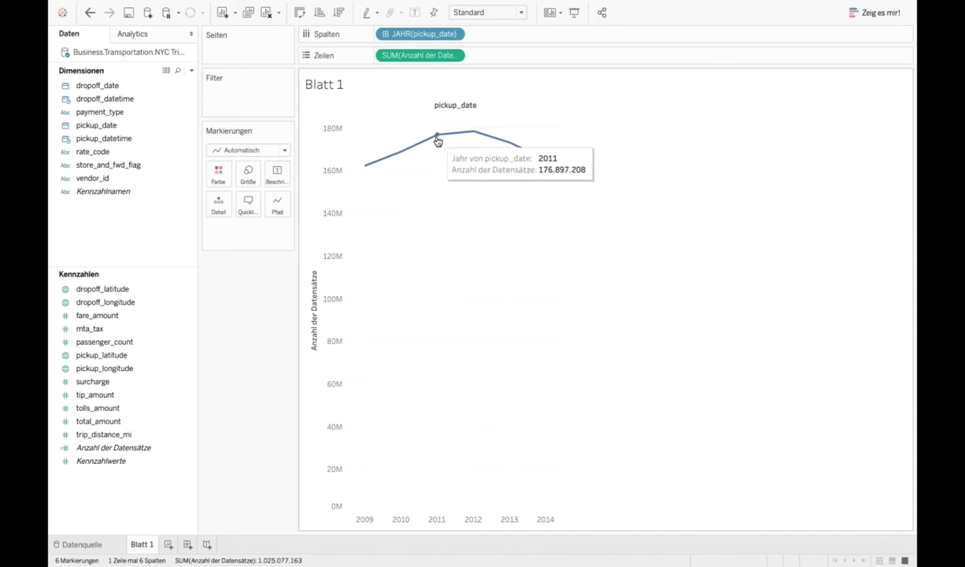
mouse_move(475, 135)
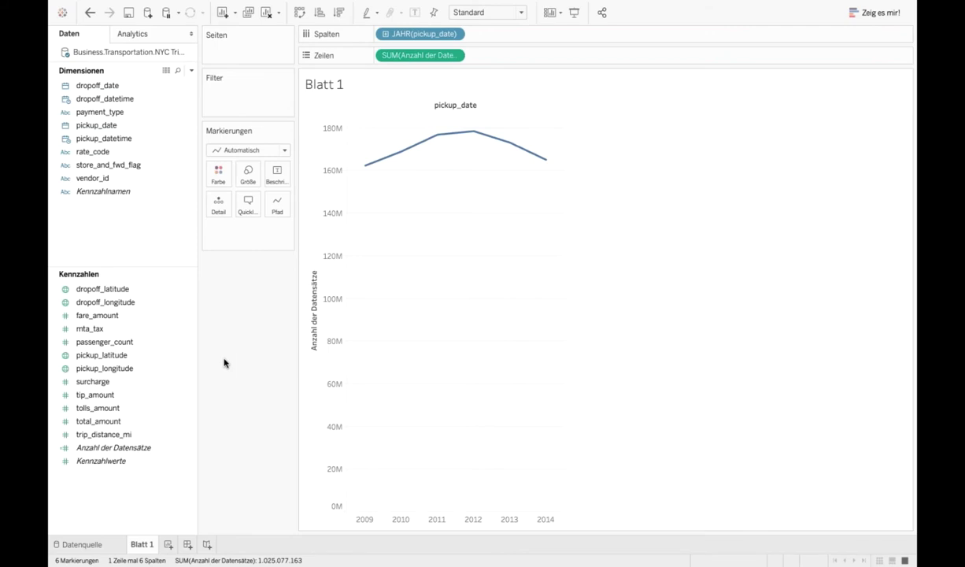
- Add tip_amount as Mittelwert on Zeilen and switch pickup_date from Jahr to Quartal
left_click_drag(131, 394, 533, 58)
left_click(545, 56)
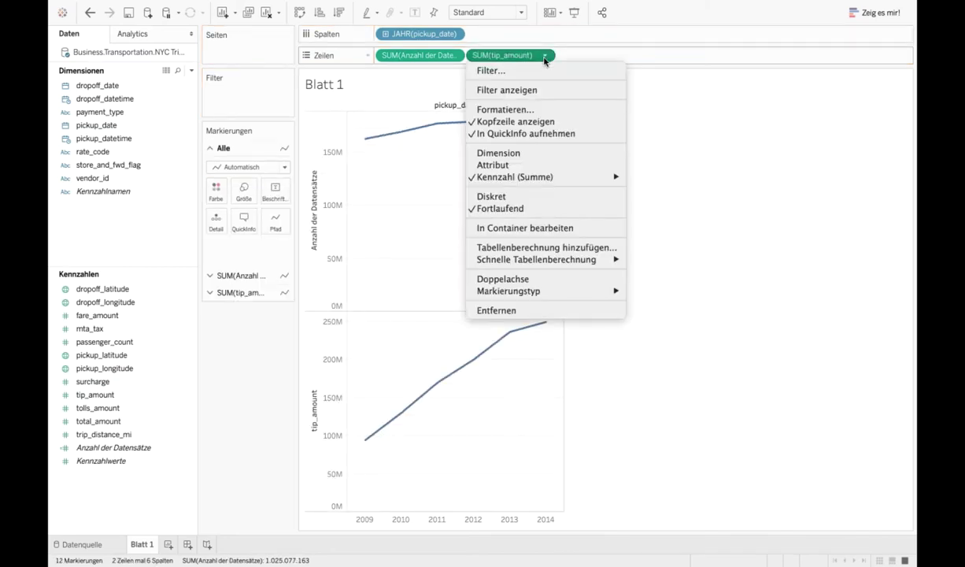
mouse_move(534, 177)
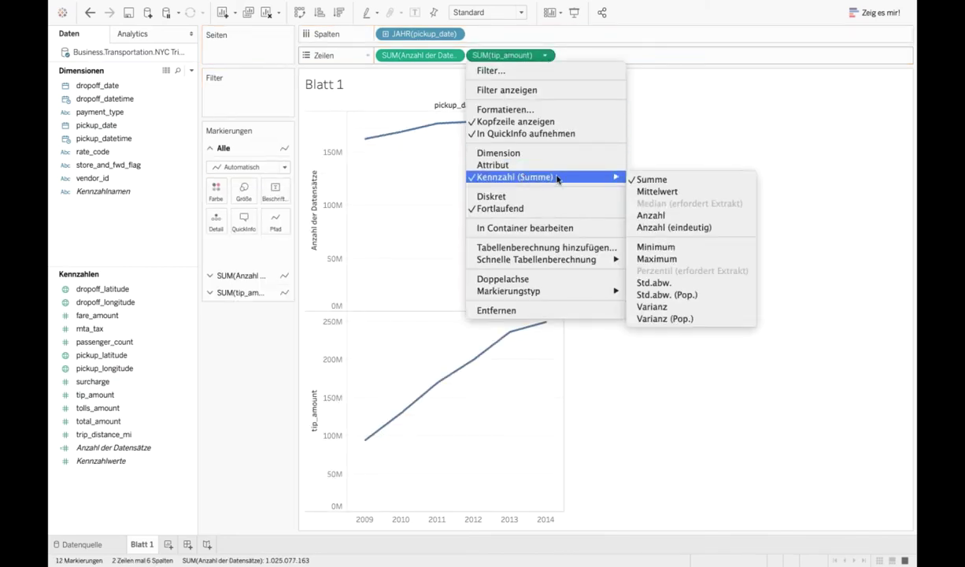
left_click(672, 192)
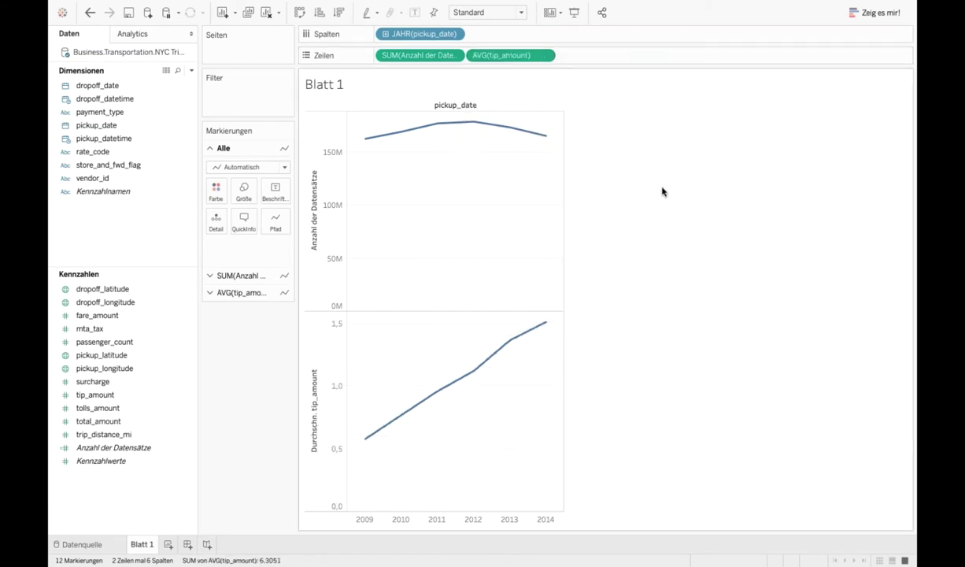
left_click(455, 36)
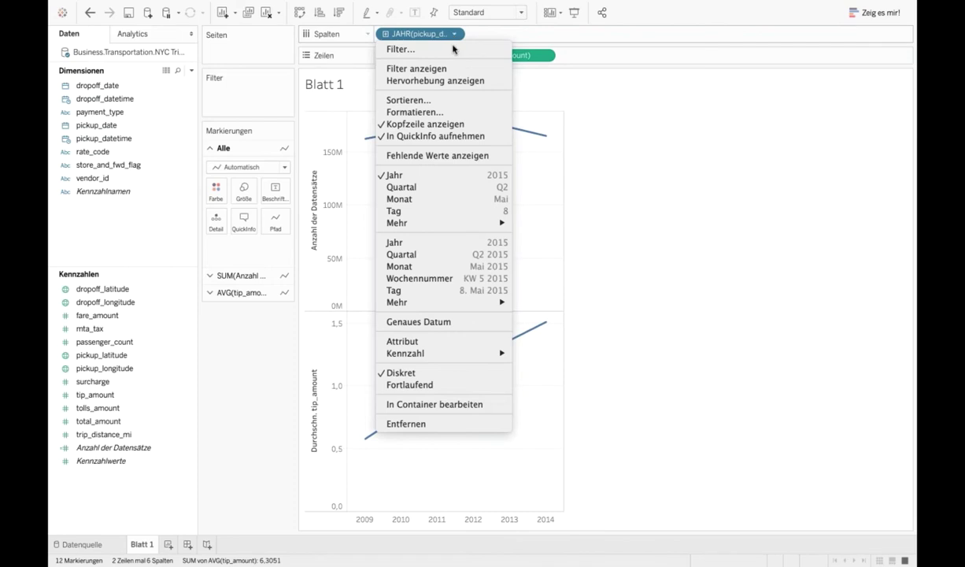
left_click(443, 256)
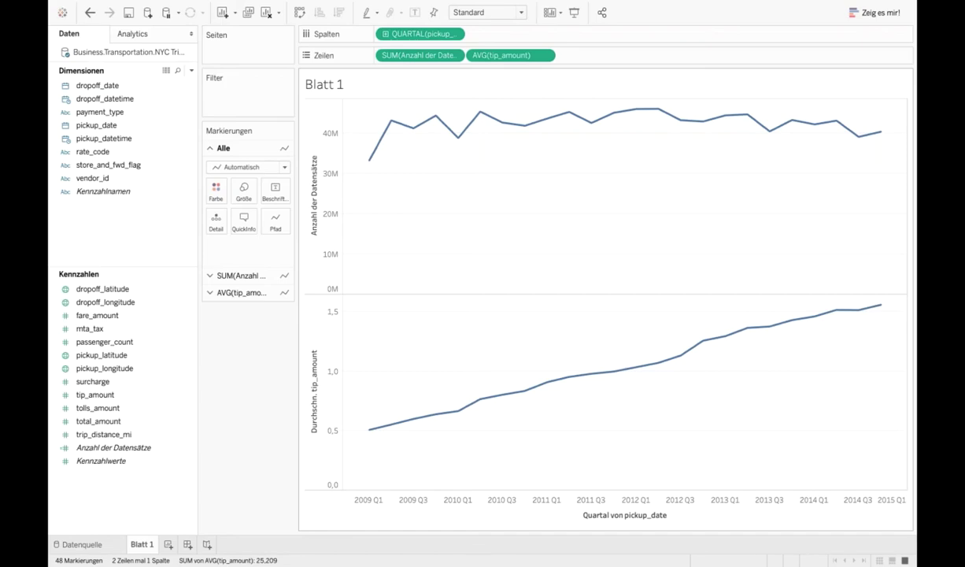
- Return to Dremio in Chrome and go to the Jobs page, leaving the dataset unsaved
key("ctrl+Up")
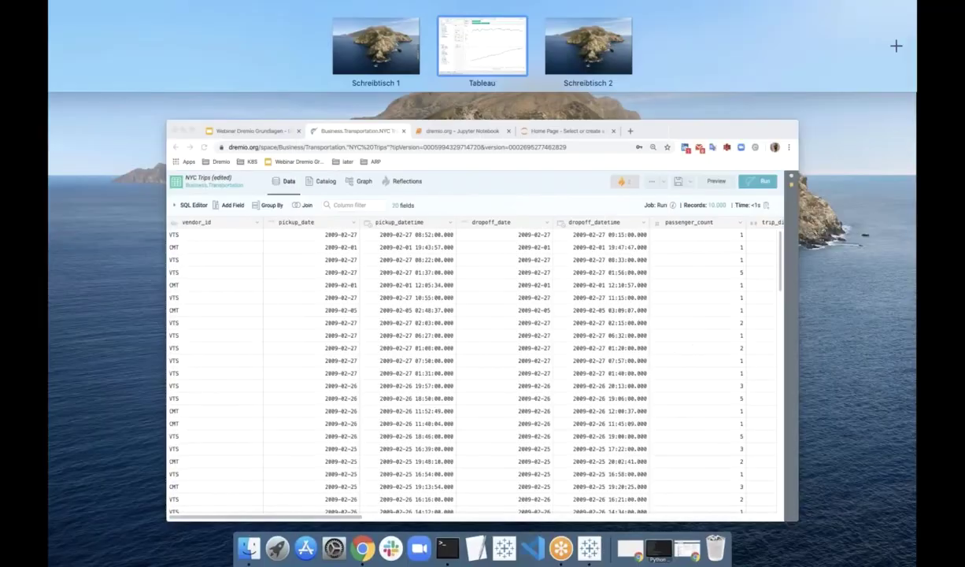
left_click(348, 280)
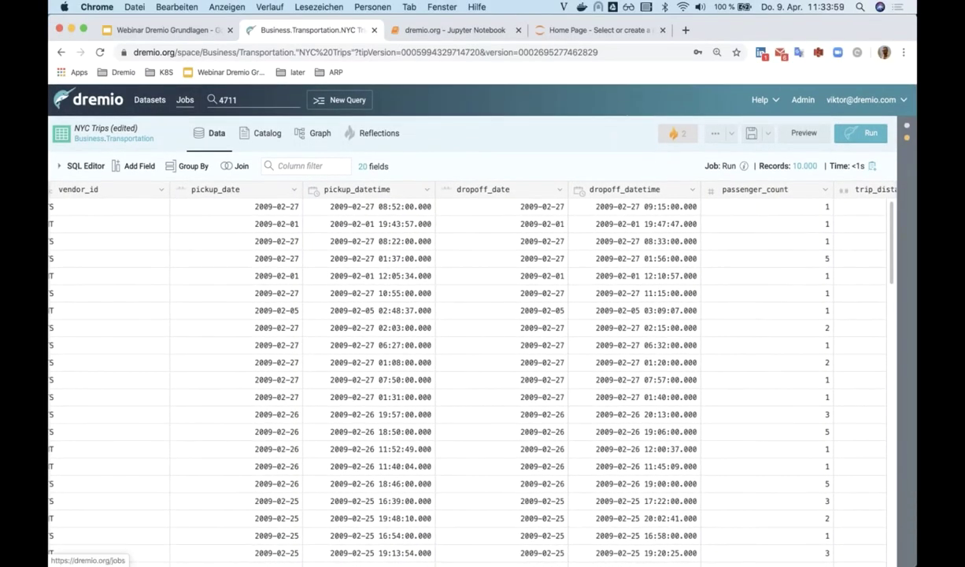
left_click(186, 101)
left_click(575, 369)
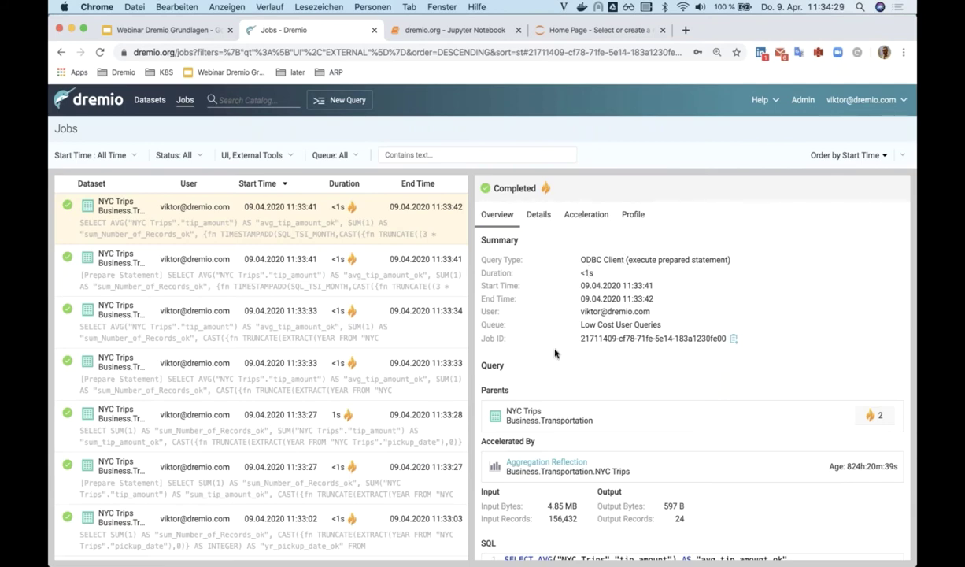
- Inspect the latest Tableau job's SQL and open its Aggregation Reflection details
scroll(554, 353, "down", 5)
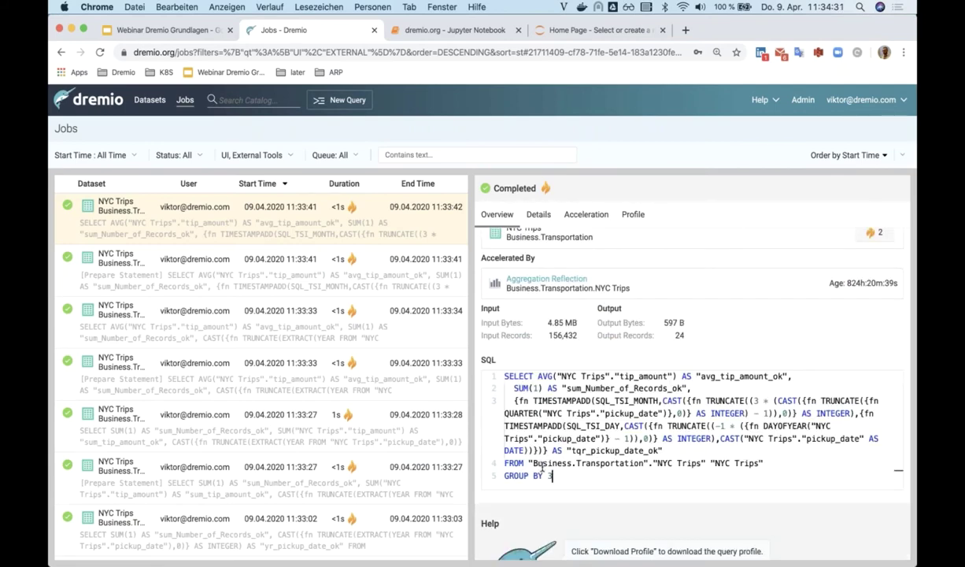
left_click_drag(506, 412, 500, 378)
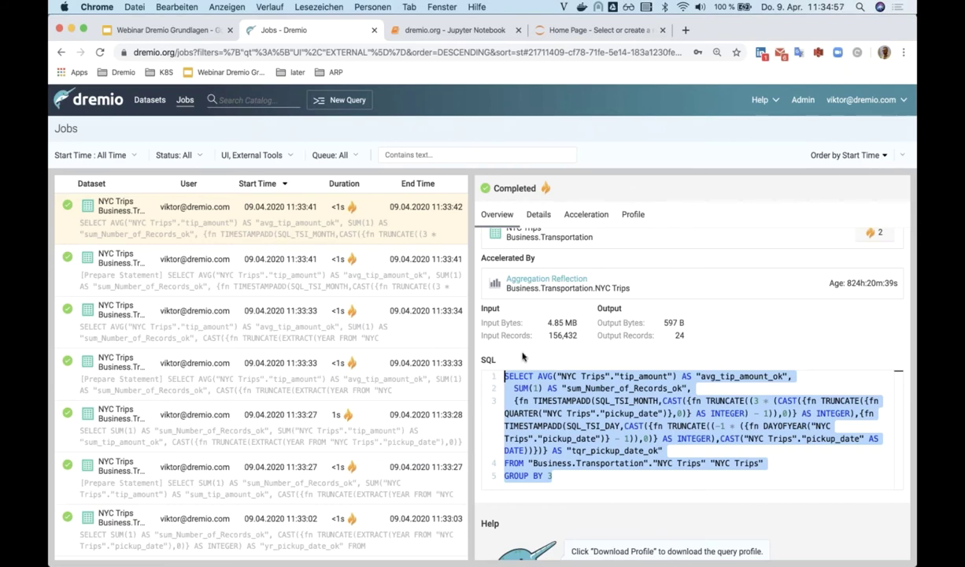
scroll(522, 357, "up", 3)
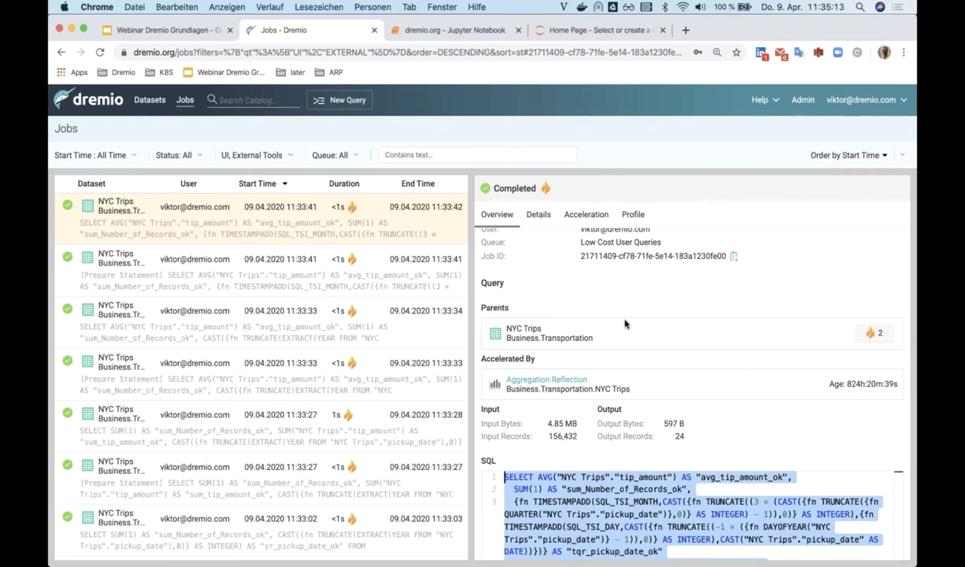
scroll(624, 323, "down", 2)
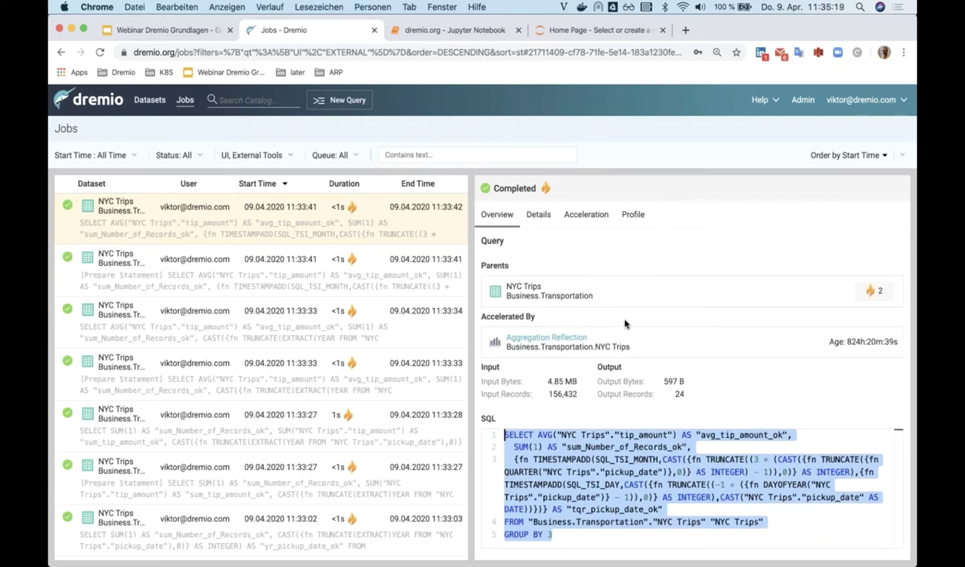
left_click(578, 338)
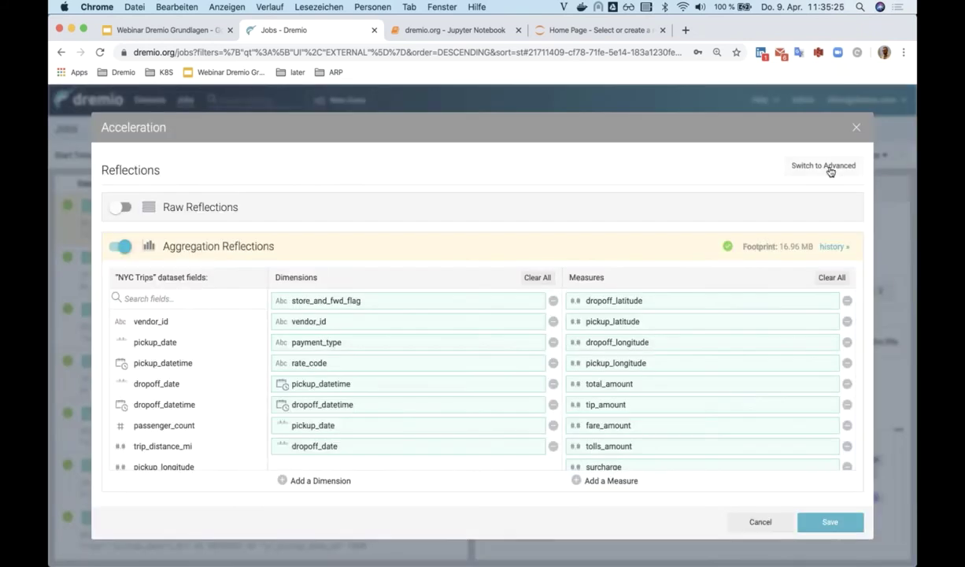
- Switch the NYC Trips acceleration settings to the advanced per-field reflection grid
left_click(823, 167)
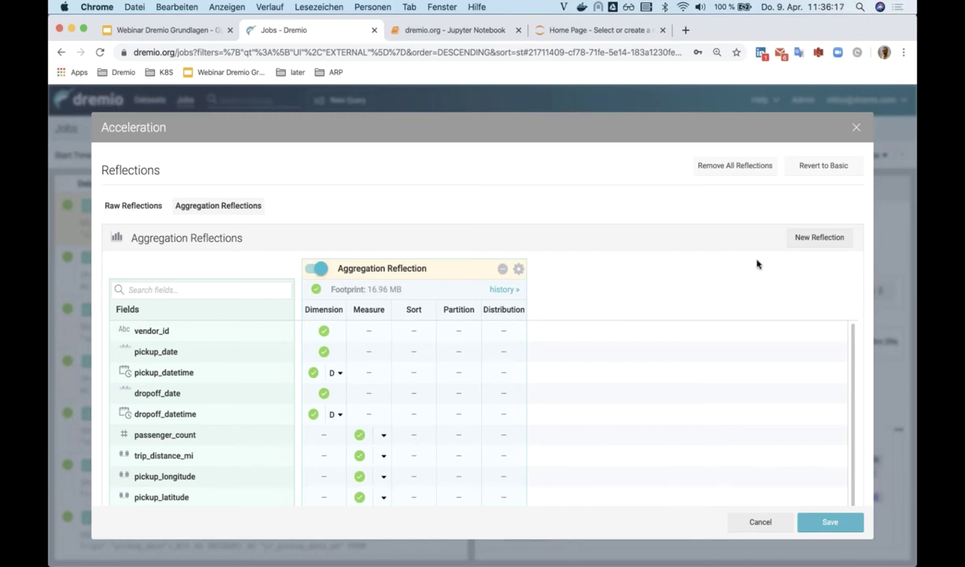
- Add an aggregation reflection: vendor_id and pickup_date dimensions, passenger_count measure, pickup_date sort, vendor_id partition
left_click(813, 241)
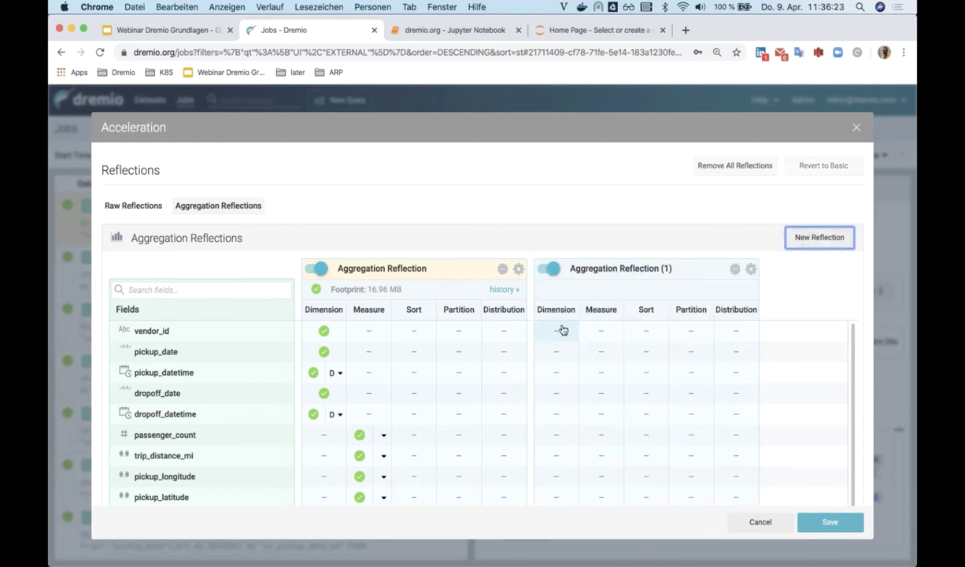
left_click(560, 331)
left_click(554, 351)
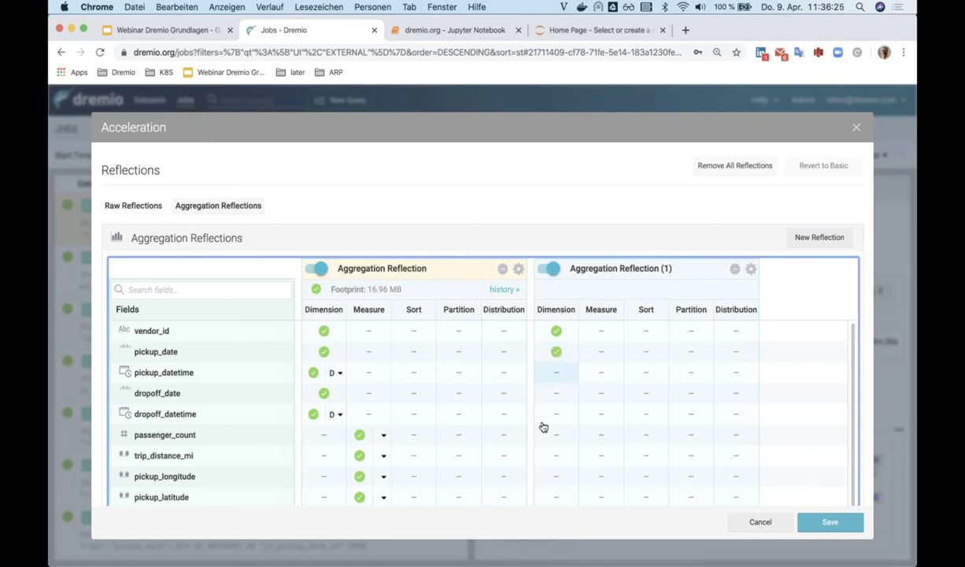
left_click(592, 435)
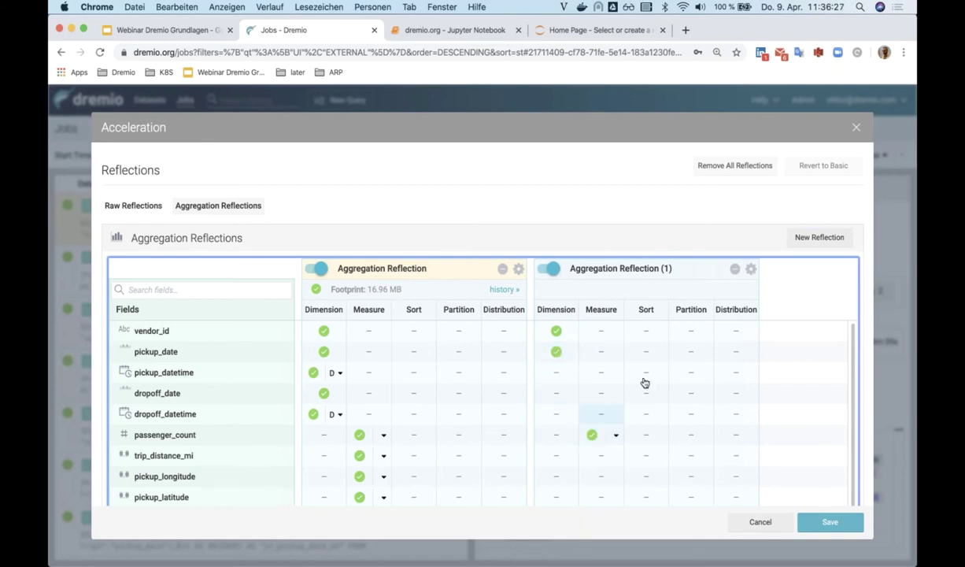
left_click(646, 352)
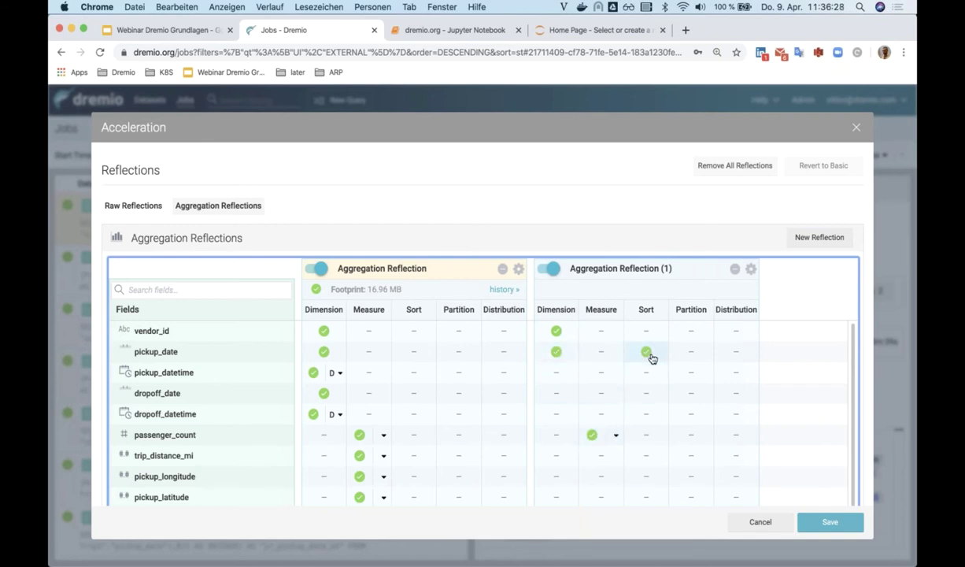
left_click(688, 332)
- Draft a raw reflection displaying vendor_id, pickup_date, pickup_datetime and dropoff_date, then cancel the dialog
left_click(138, 212)
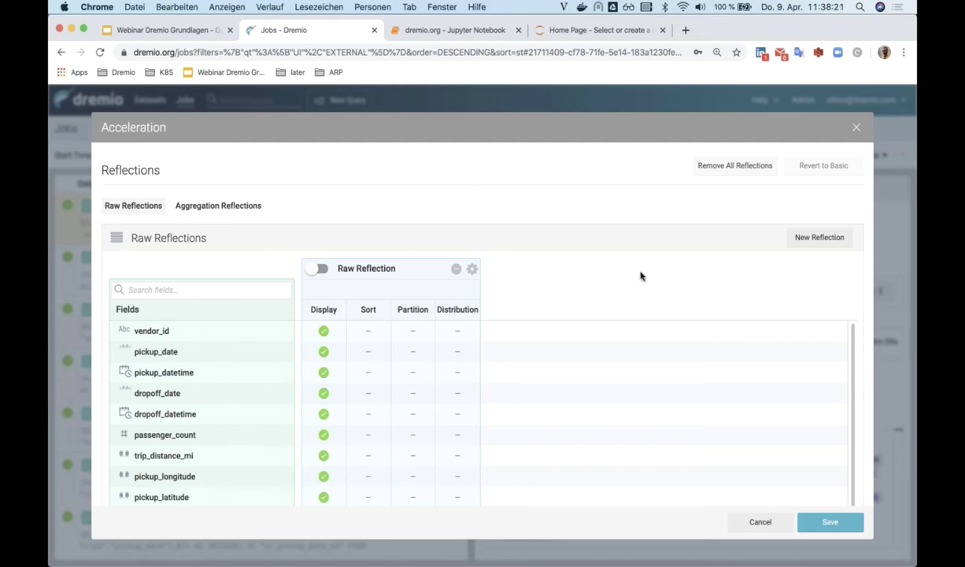
left_click(805, 238)
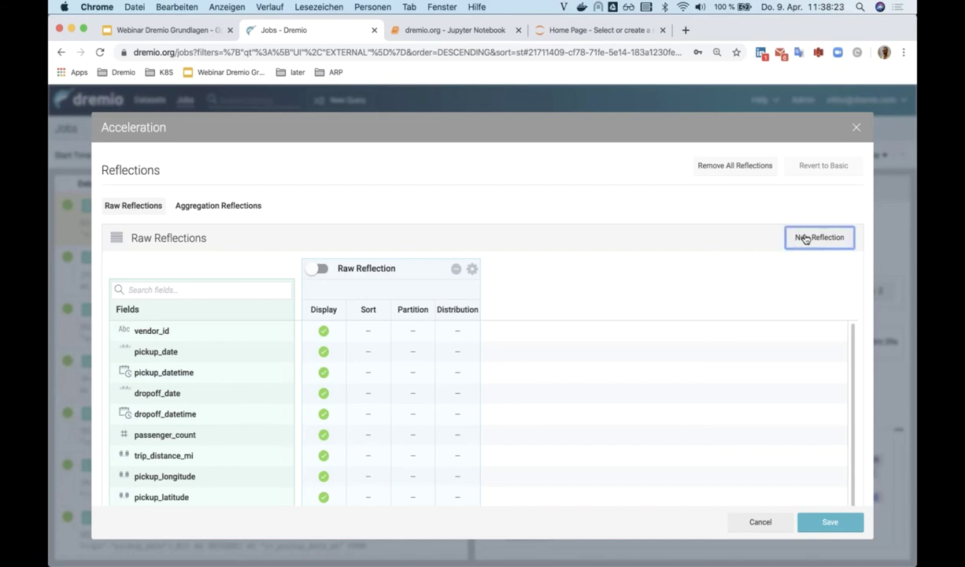
left_click(510, 331)
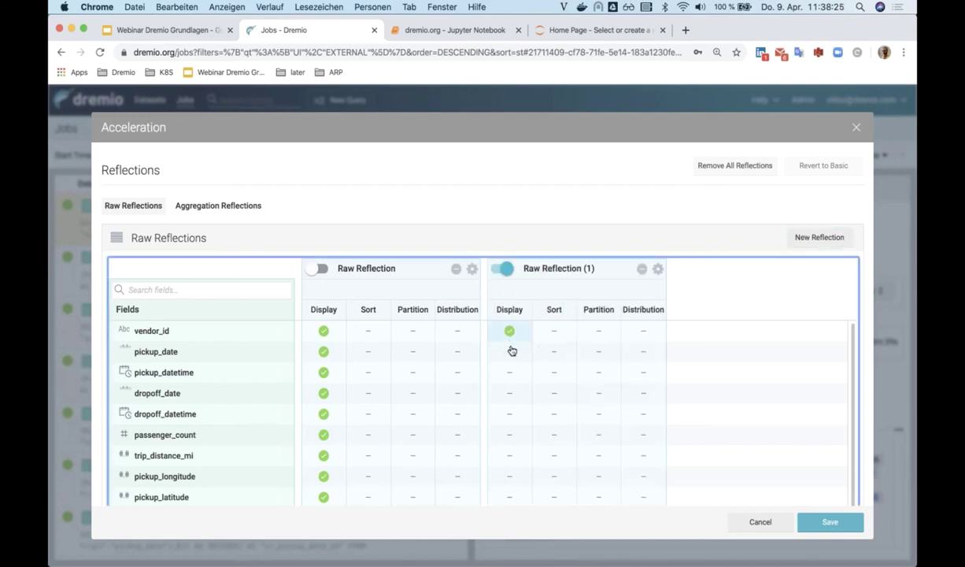
left_click(511, 351)
left_click(510, 372)
left_click(511, 393)
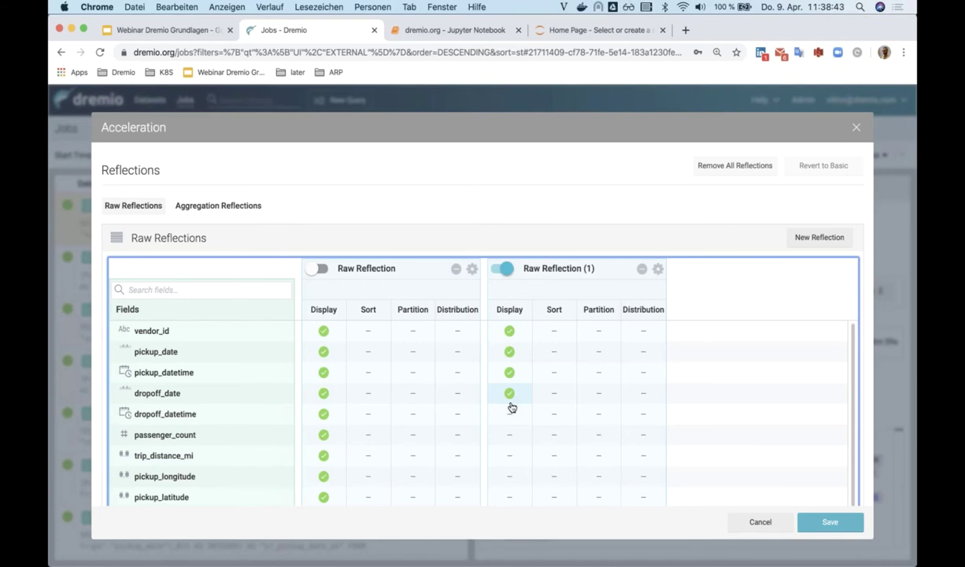
left_click(762, 526)
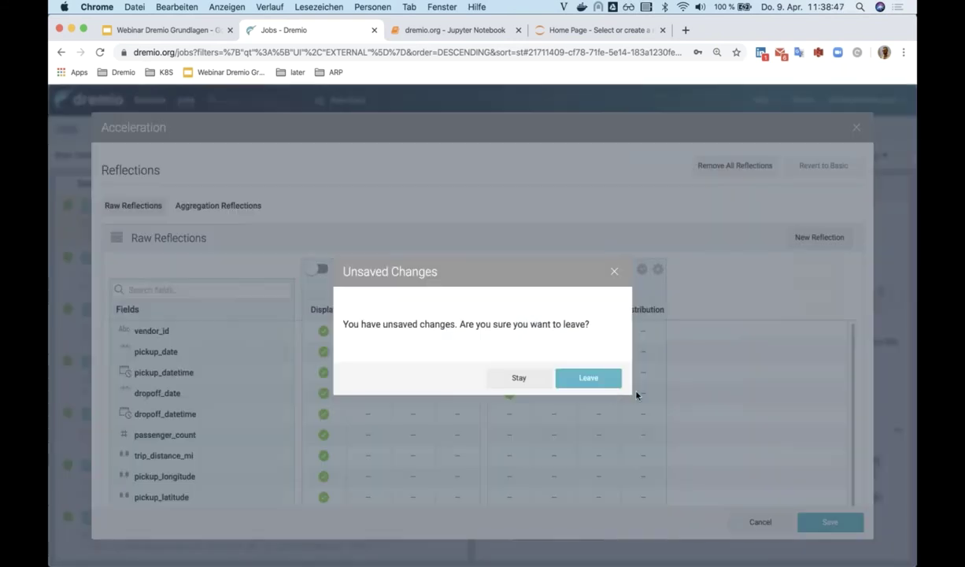
- Discard the unsaved reflection drafts and return to the home space's dataset list
left_click(611, 376)
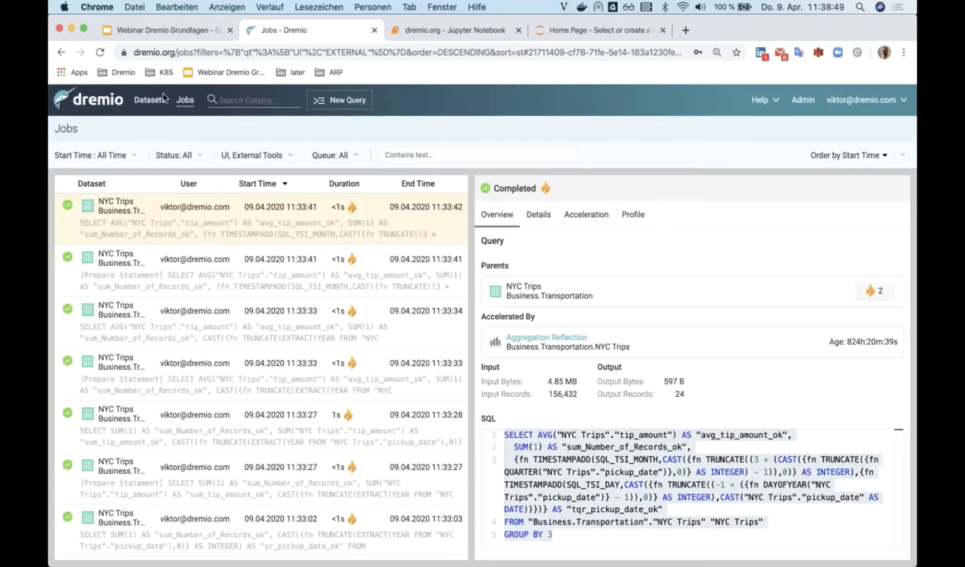
left_click(151, 101)
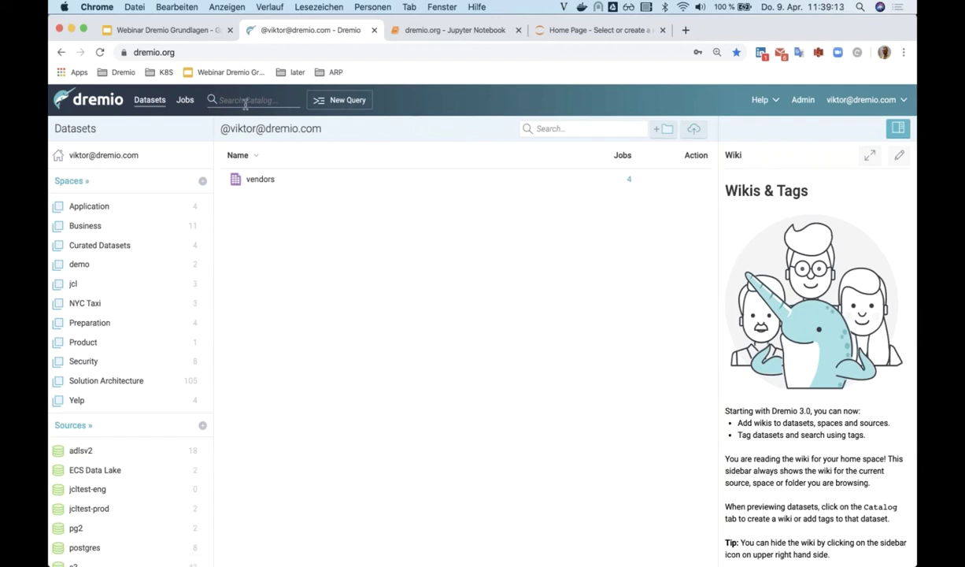
- Search for 'emplo', open the adlsv2.dremio employees dataset, and open the email column menu
left_click(245, 102)
type("emplo")
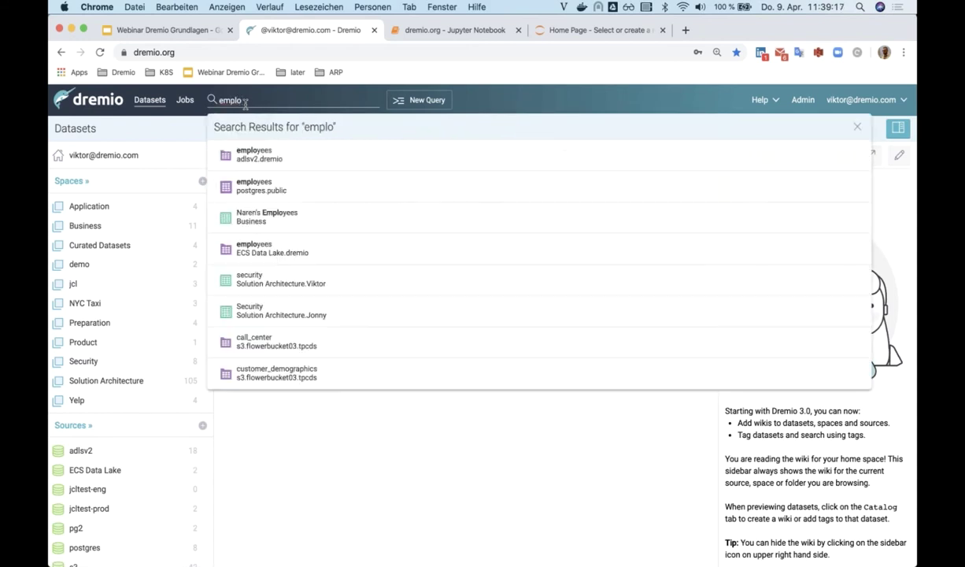
left_click(265, 165)
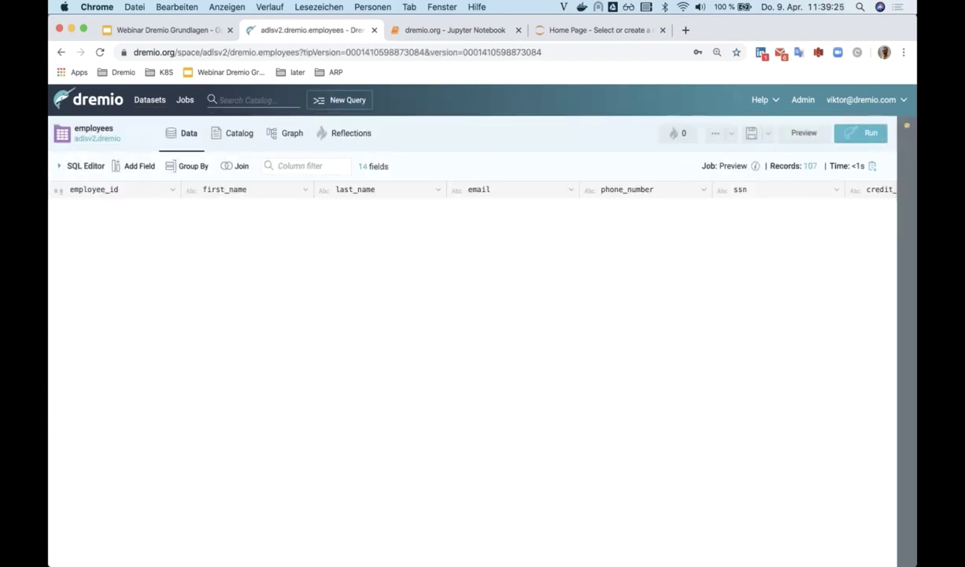
scroll(271, 351, "down", 1)
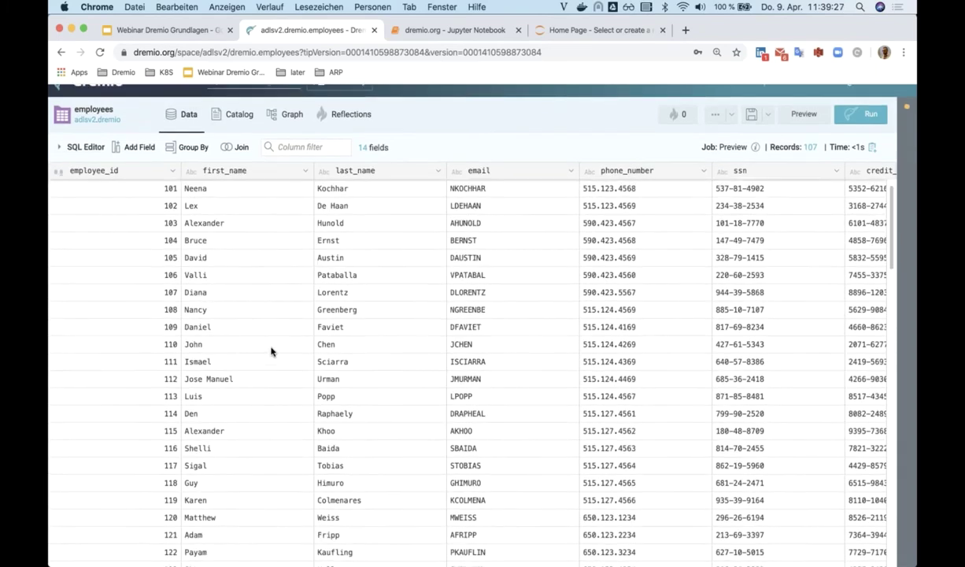
scroll(271, 351, "down", 2)
scroll(270, 351, "right", 2)
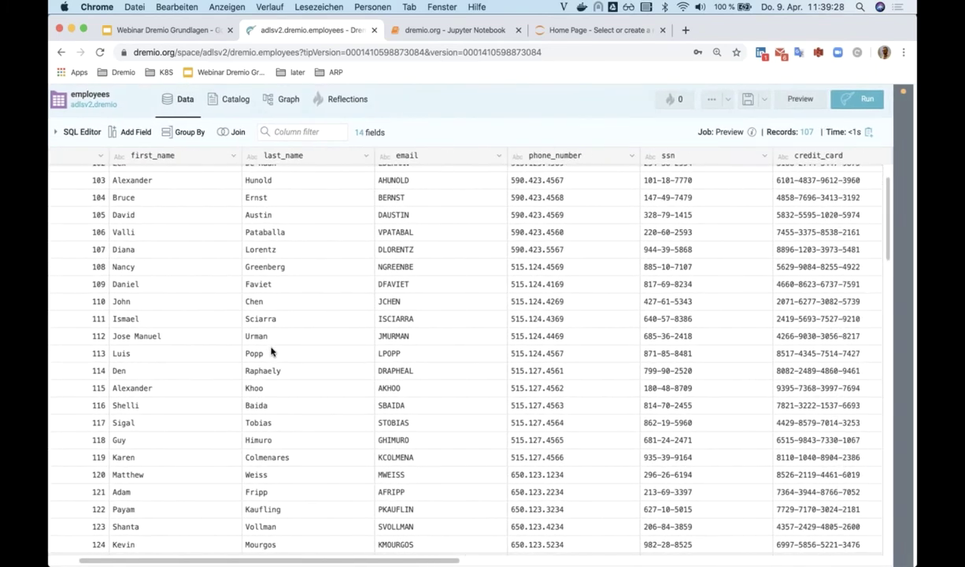
scroll(370, 193, "left", 1)
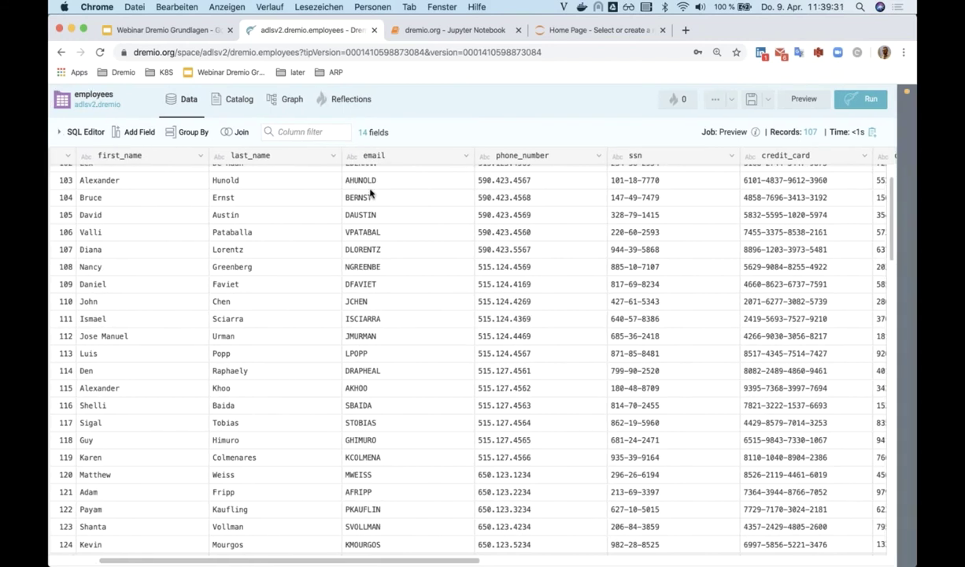
left_click(466, 158)
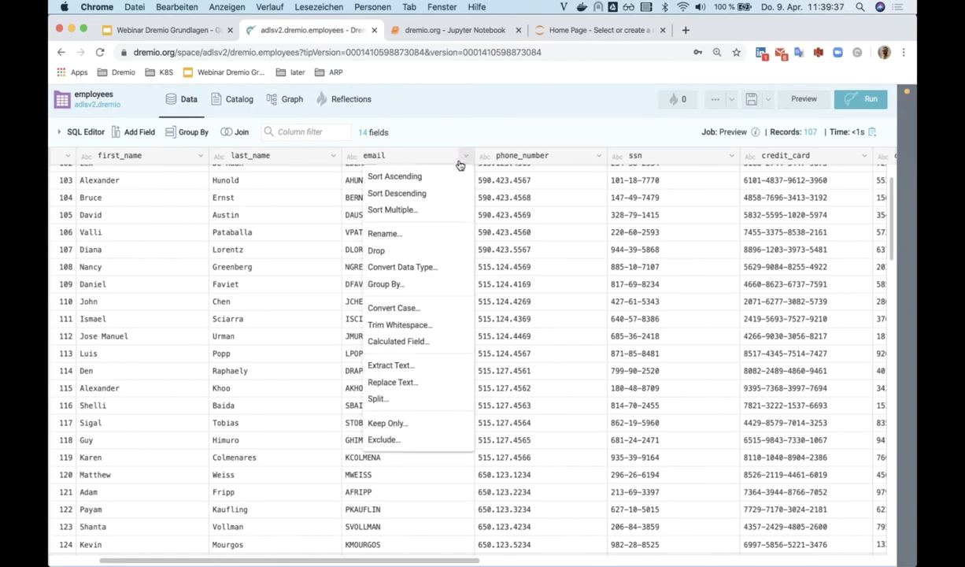
- Convert the email column values to lowercase
left_click(398, 308)
left_click(95, 165)
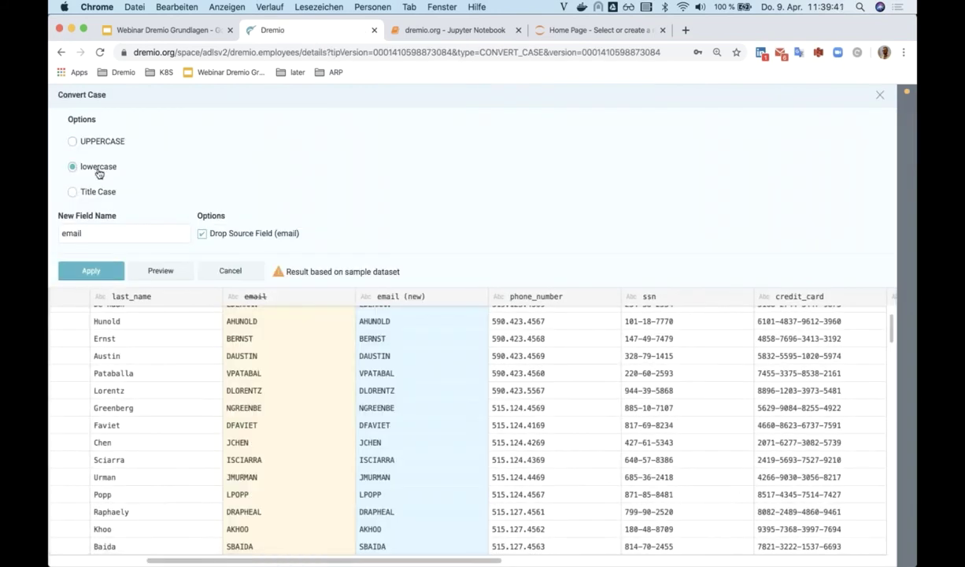
left_click(91, 270)
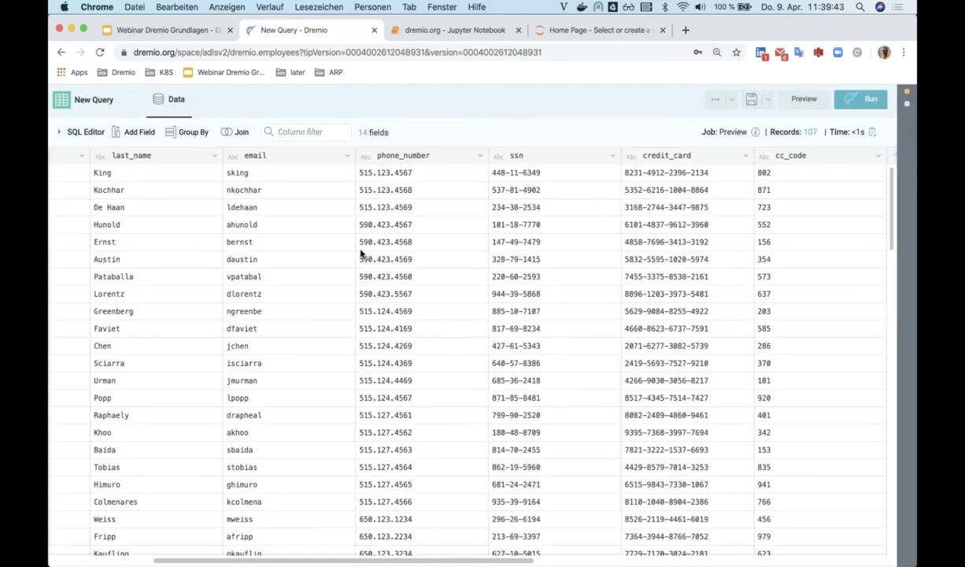
left_click(347, 158)
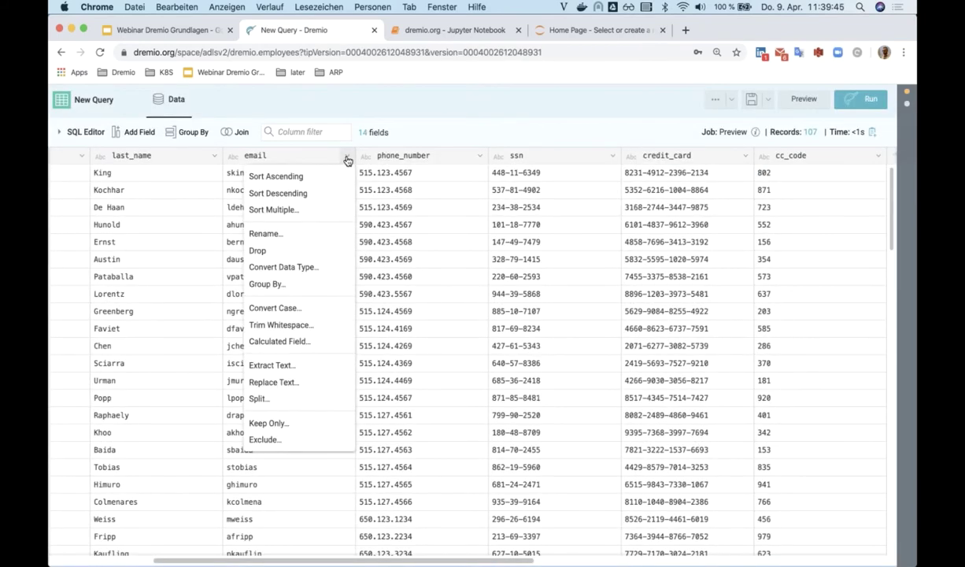
left_click(281, 340)
left_click(567, 131)
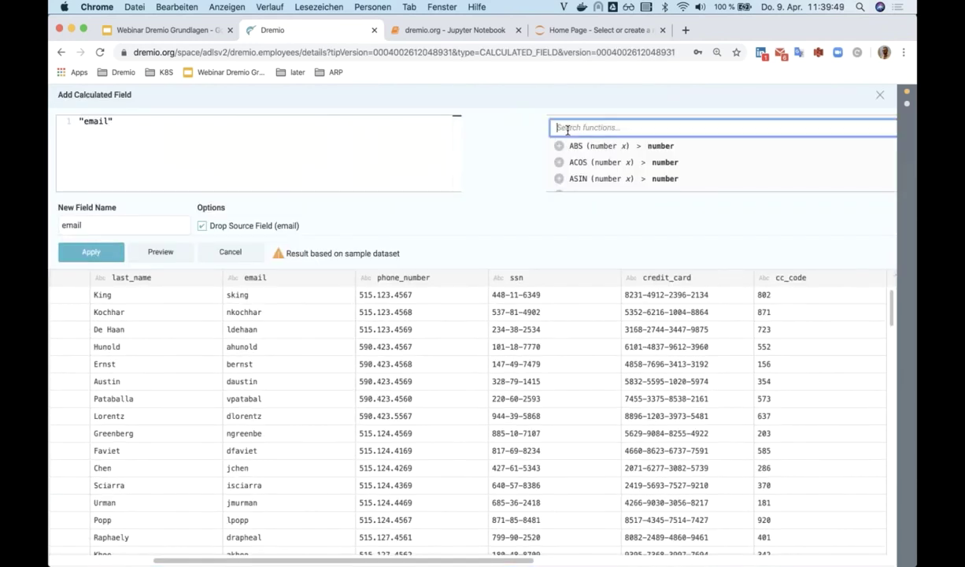
type("conc")
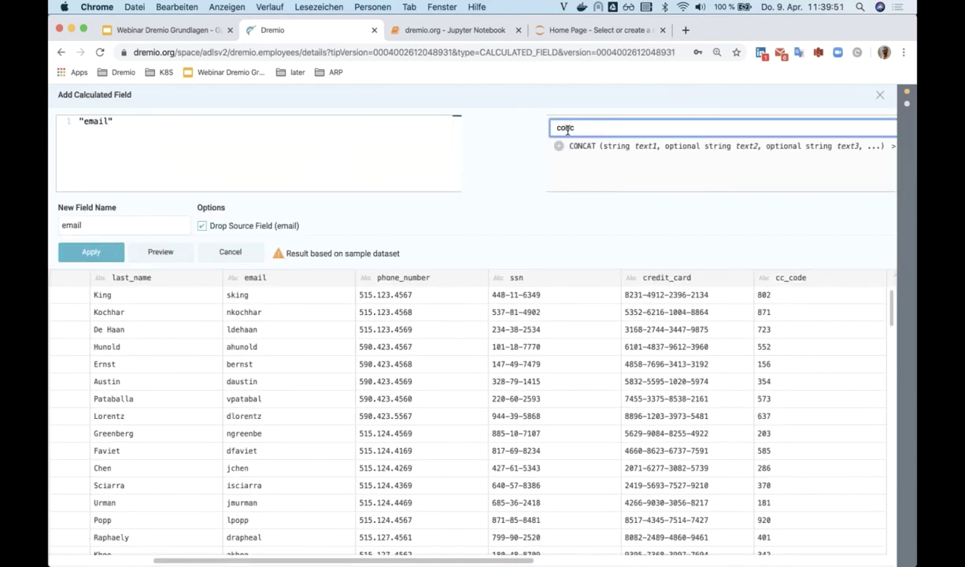
left_click(566, 148)
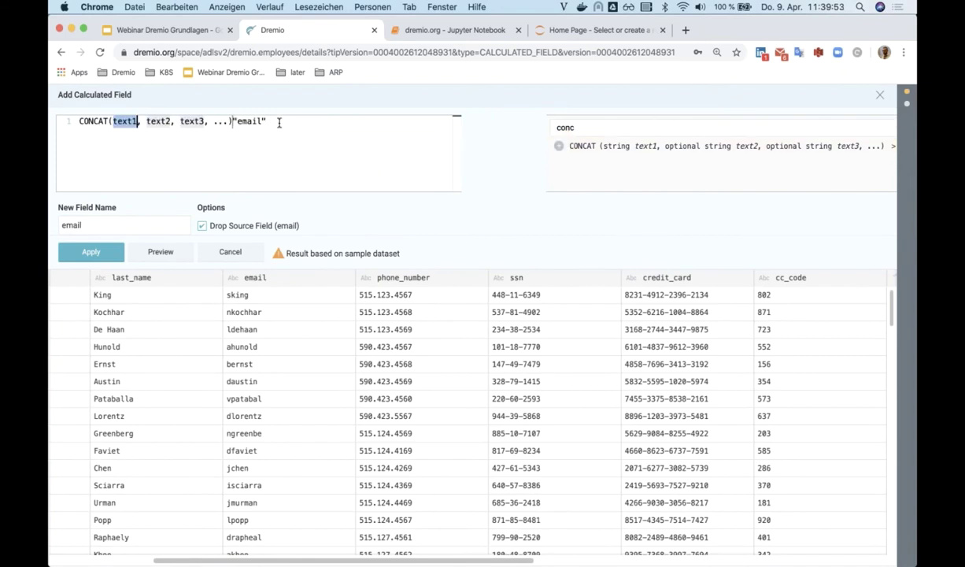
left_click_drag(276, 122, 233, 122)
key("cmd+x")
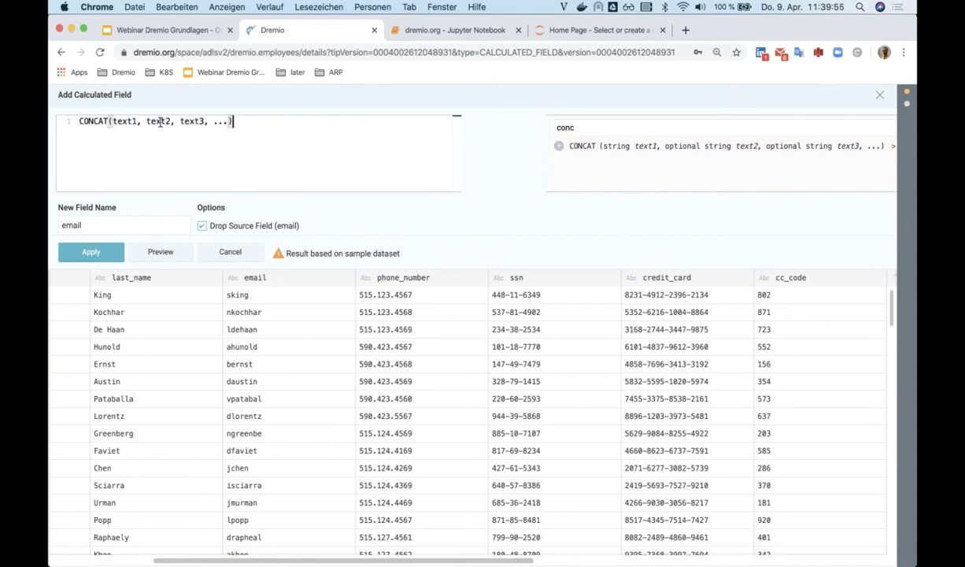
double_click(123, 122)
key("cmd+v")
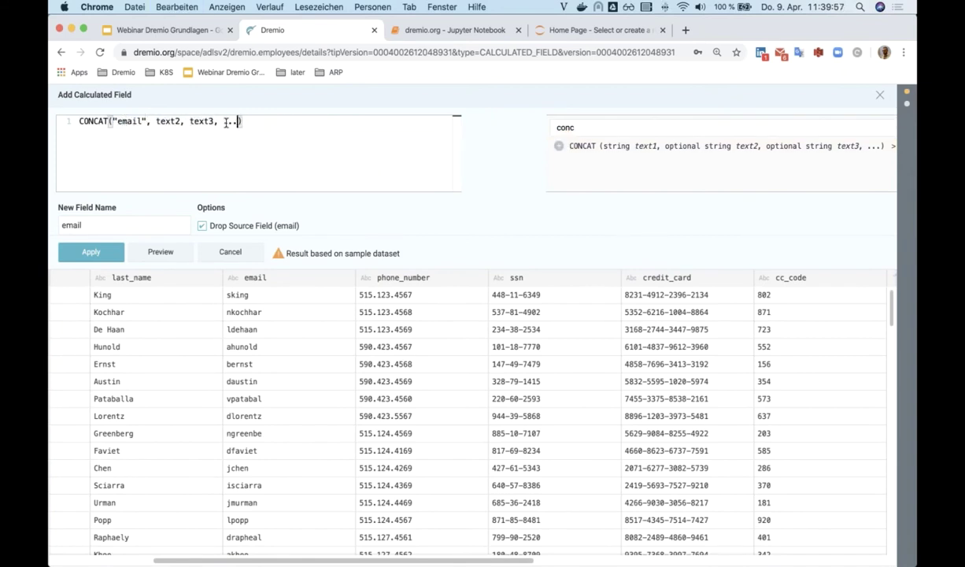
left_click_drag(239, 122, 157, 122)
key("BackSpace")
type(")")
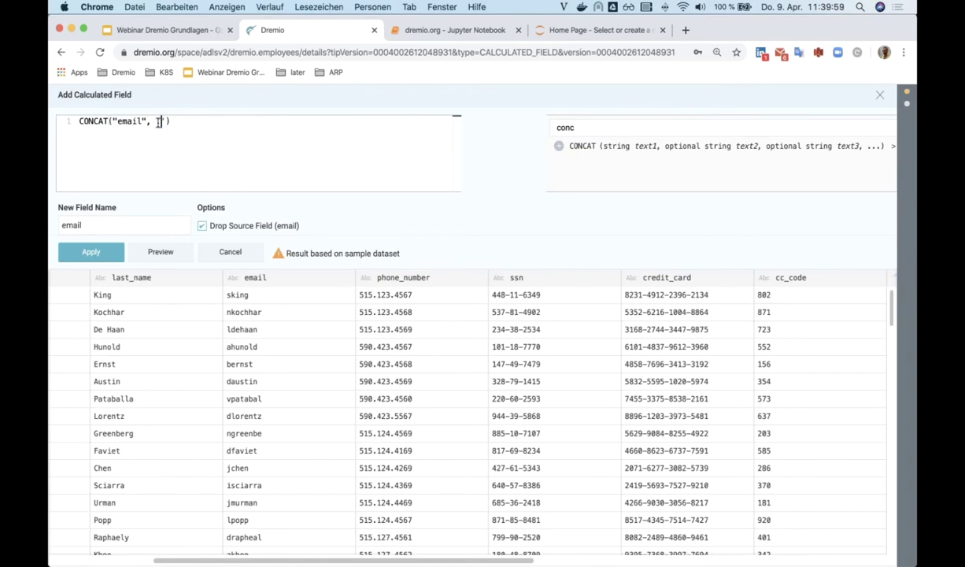
type("'@dremio.com'")
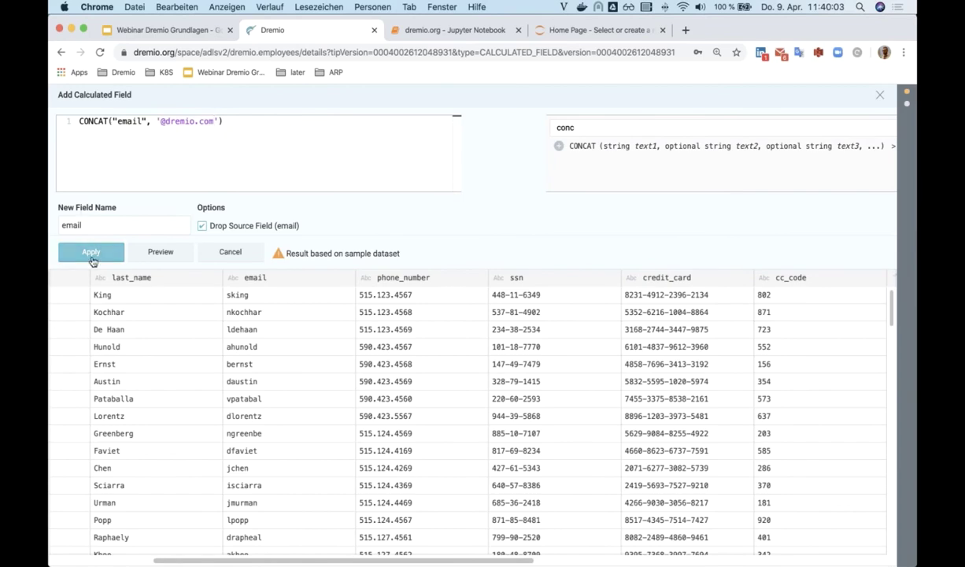
left_click(91, 252)
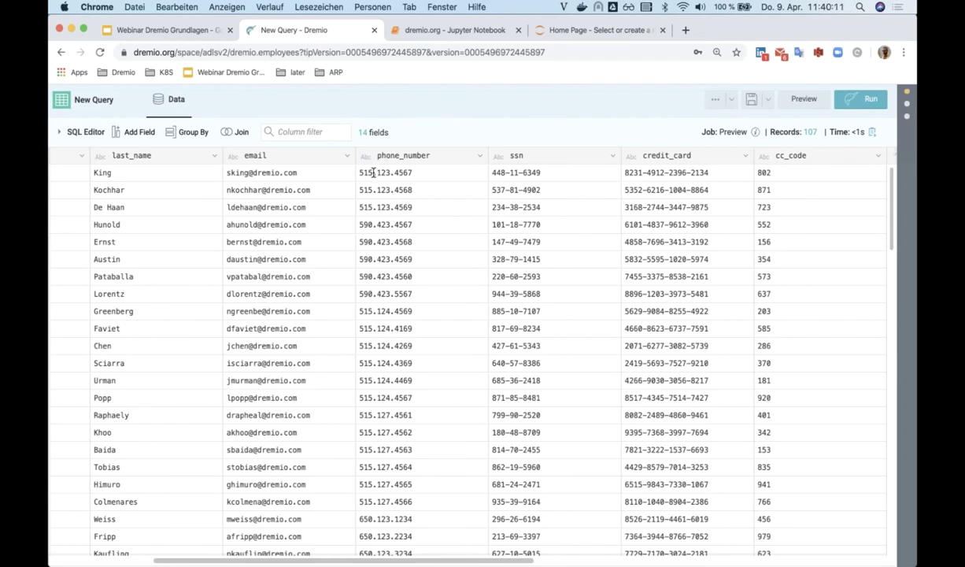
- Extract the phone numbers' leading digits into a new column named area-code
left_click_drag(373, 172, 391, 173)
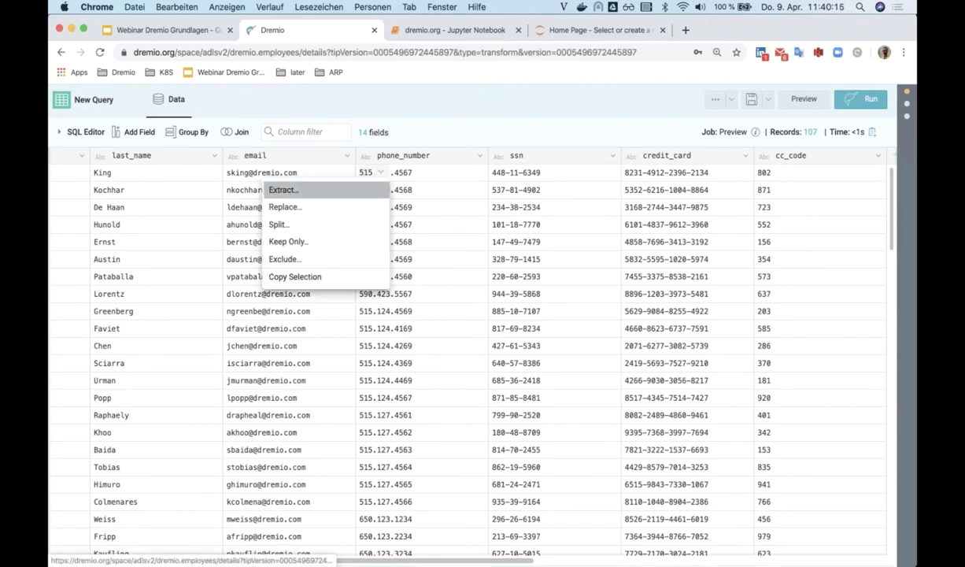
left_click(338, 192)
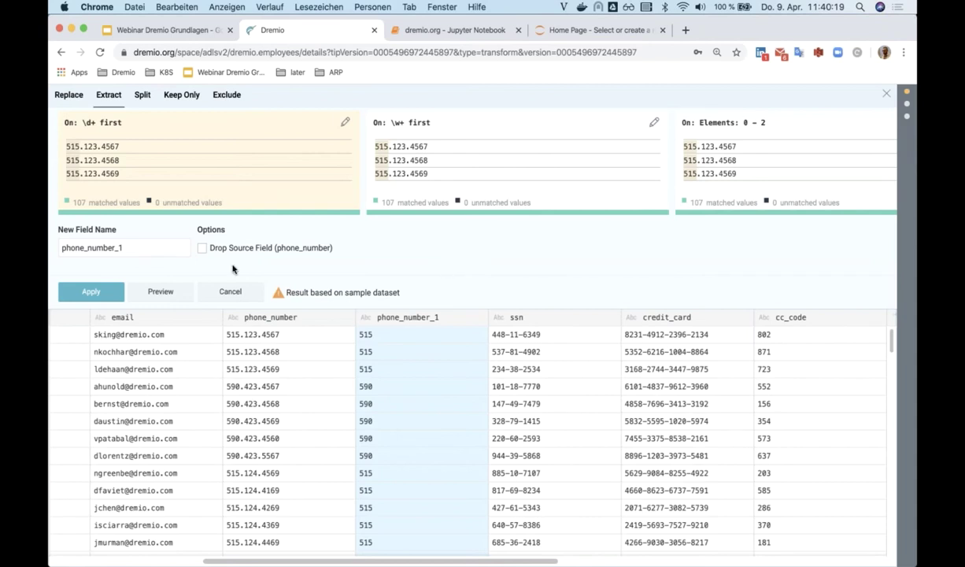
left_click_drag(162, 248, 47, 250)
type("a")
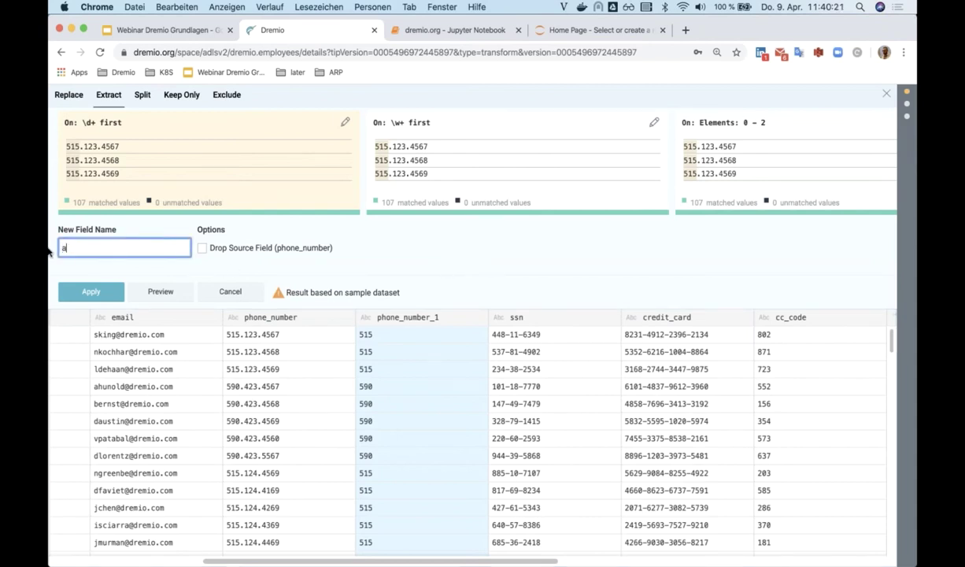
type("rea code")
left_click(55, 292)
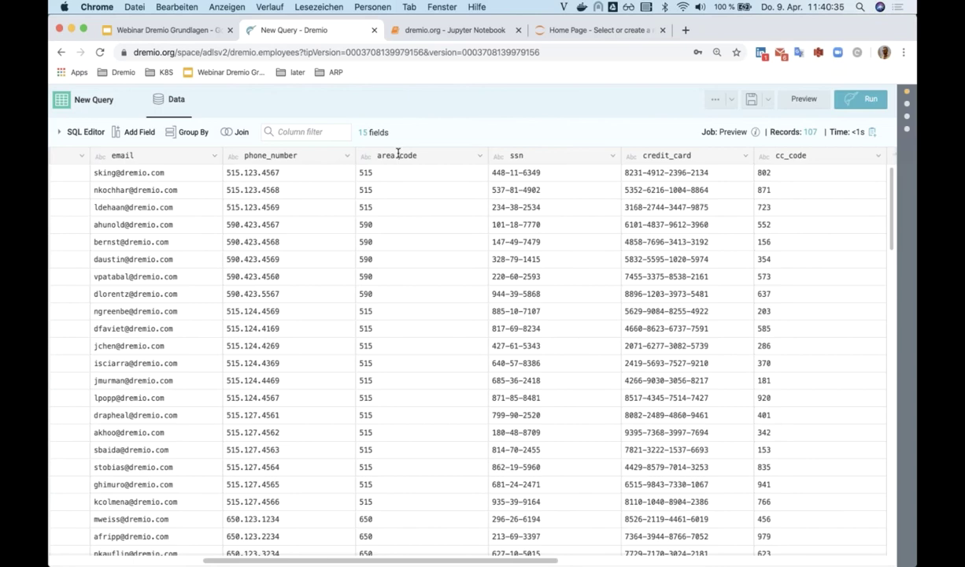
left_click(401, 196)
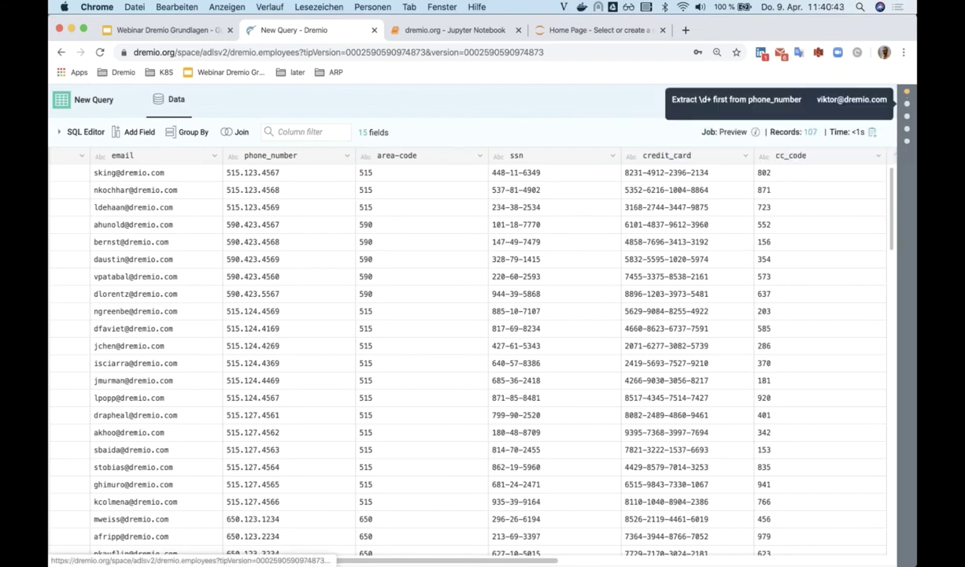
left_click(907, 103)
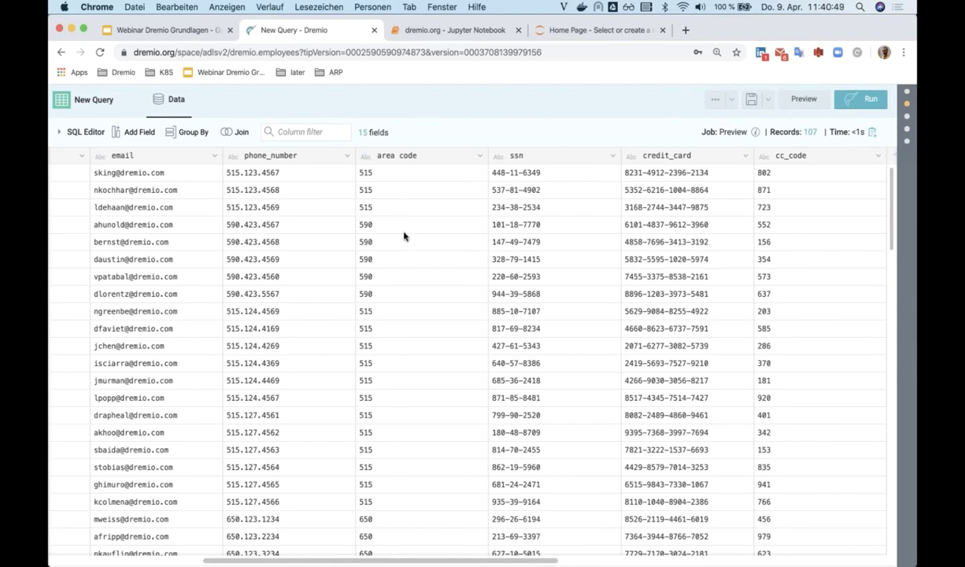
left_click(907, 91)
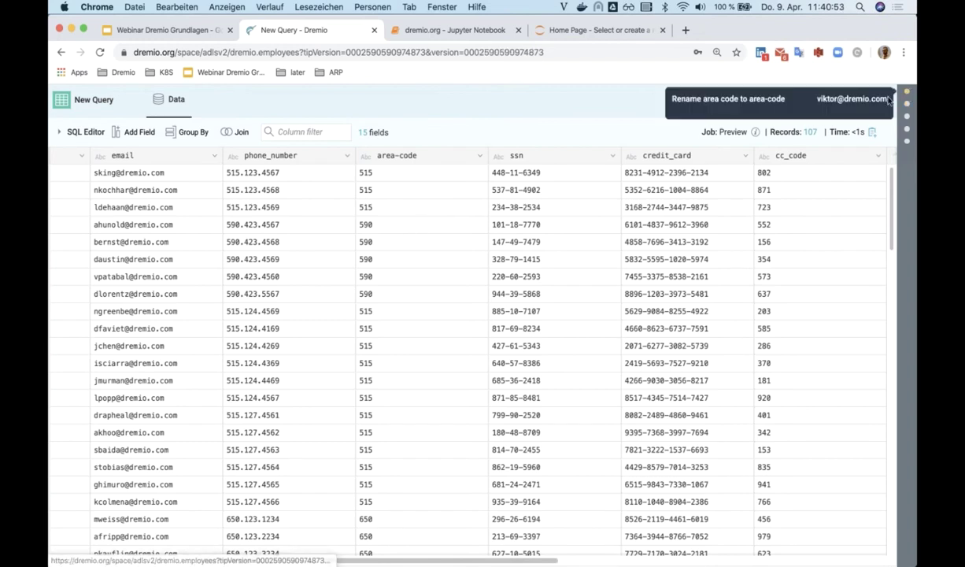
- Drop the phone_number column from the employees dataset
left_click(347, 156)
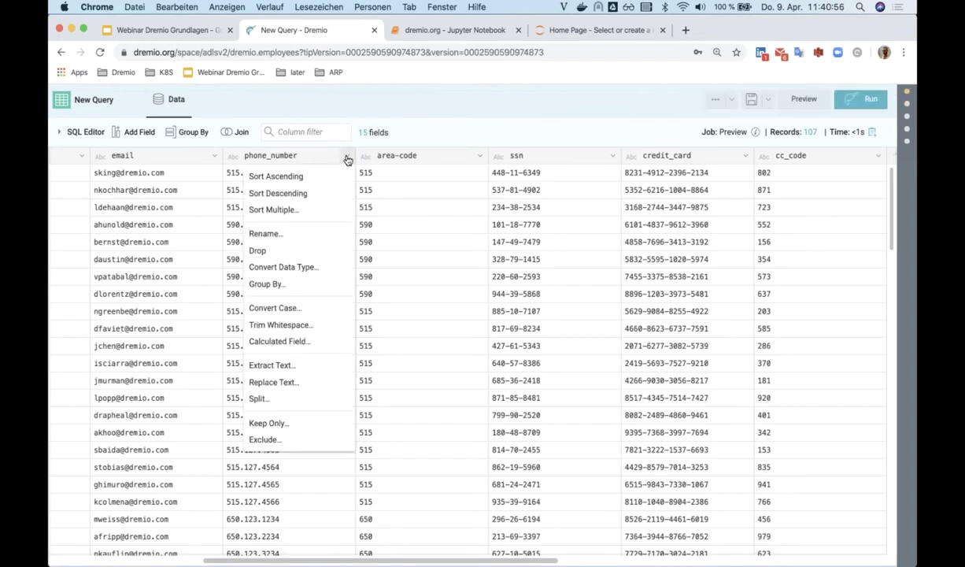
left_click(285, 252)
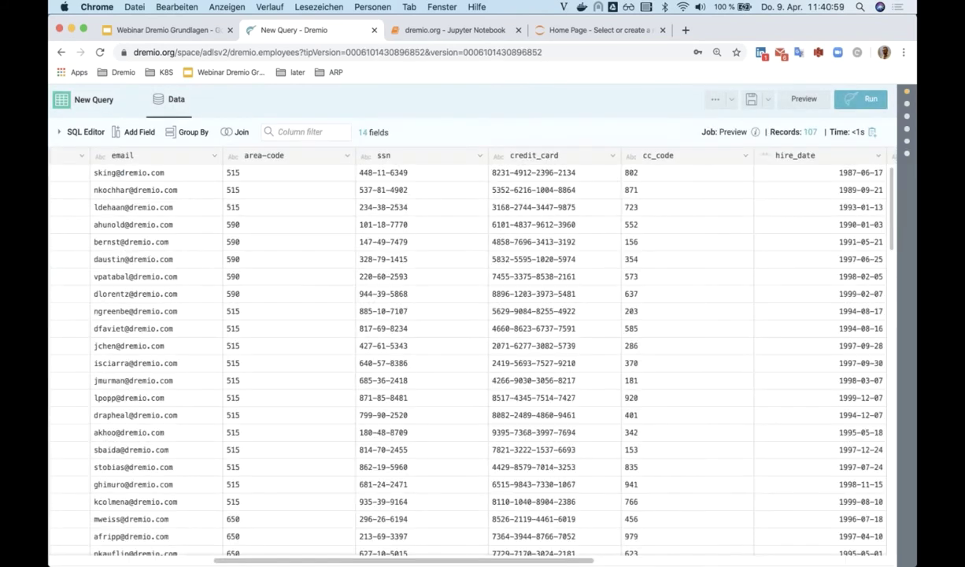
scroll(285, 253, "down", 5)
scroll(285, 253, "right", 10)
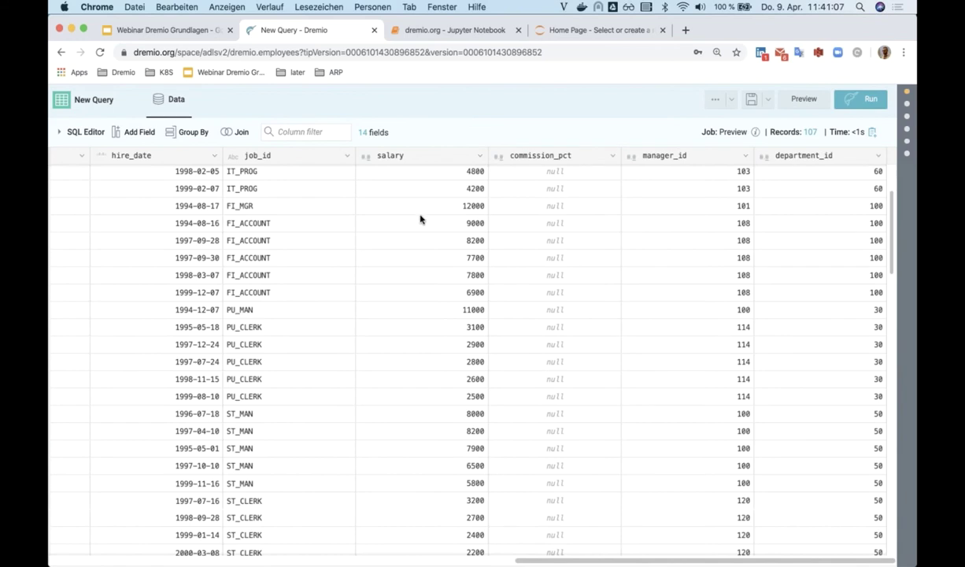
- Inner-join employees with postgres.public.departments on department_id using a custom join
left_click(240, 133)
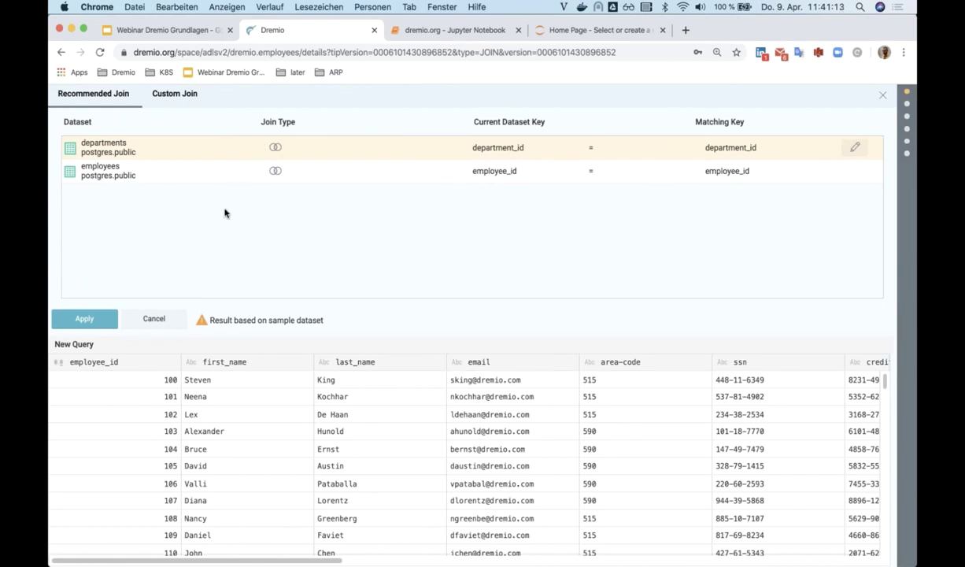
left_click(181, 96)
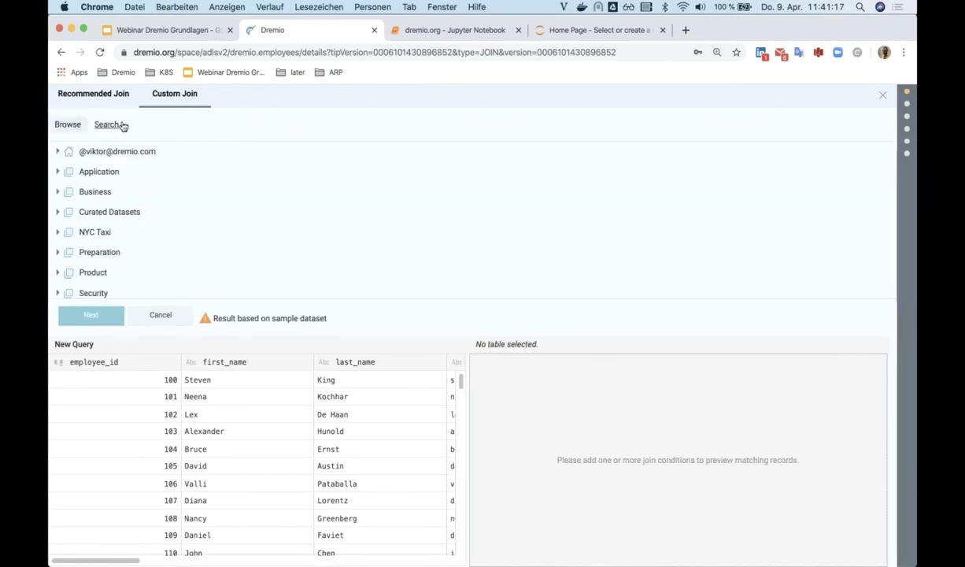
left_click(123, 126)
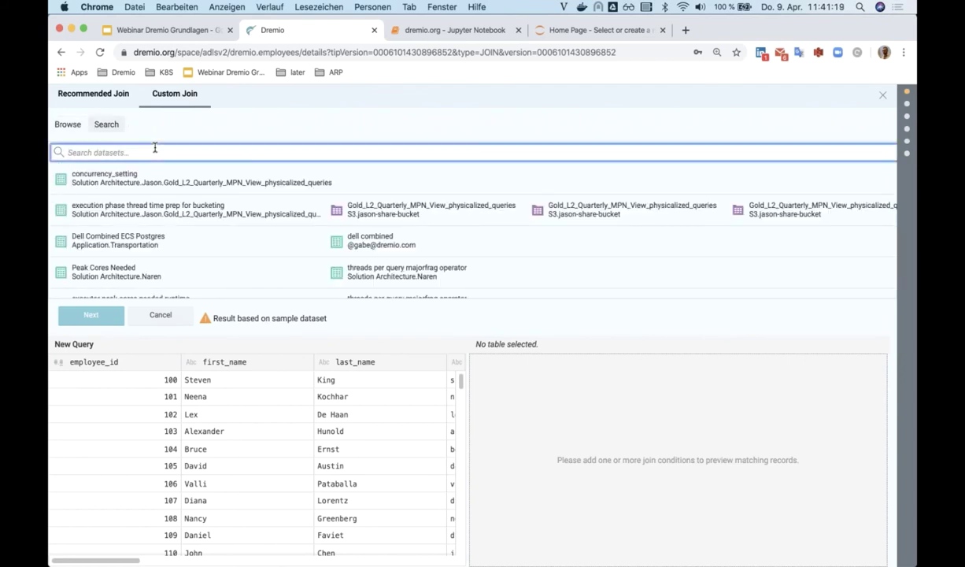
type("depart")
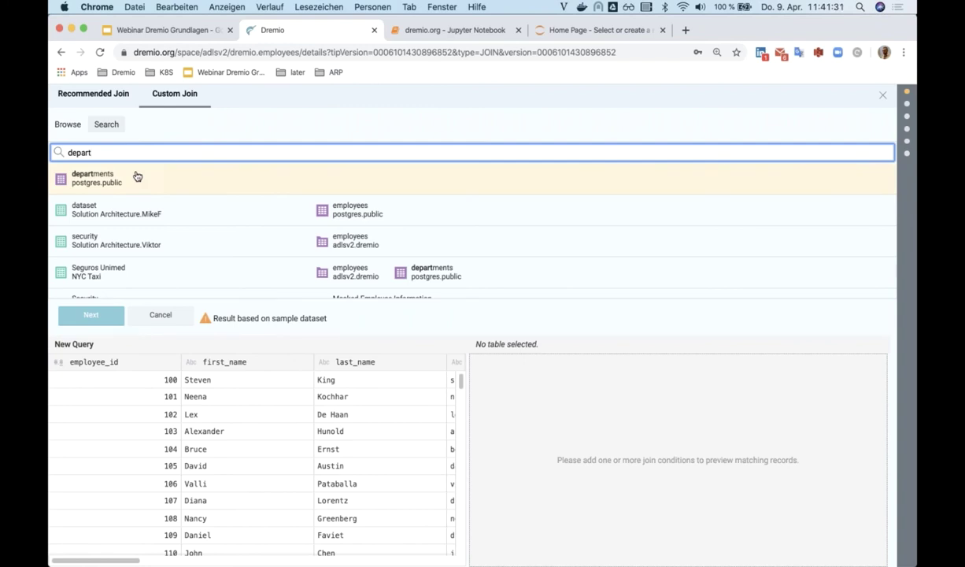
left_click(137, 175)
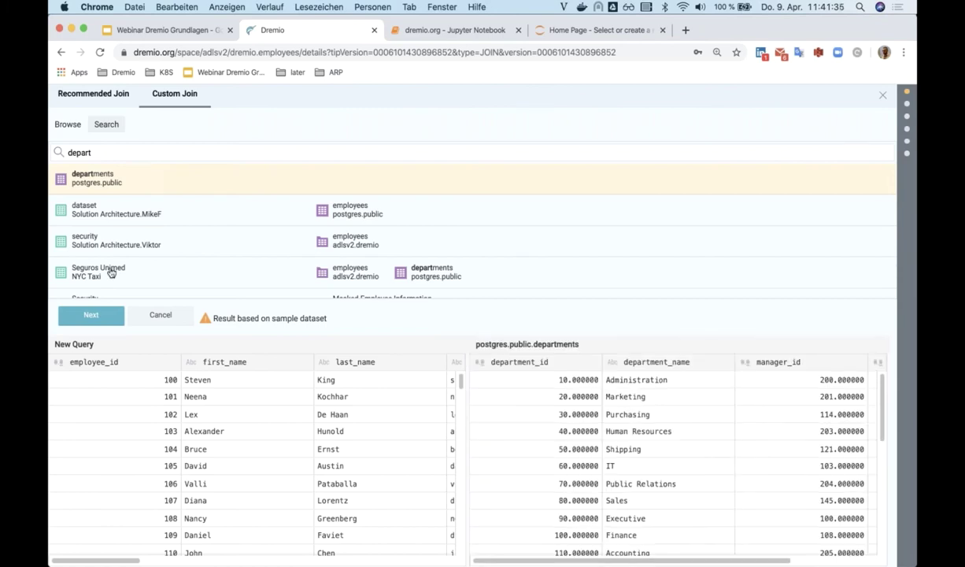
left_click(95, 318)
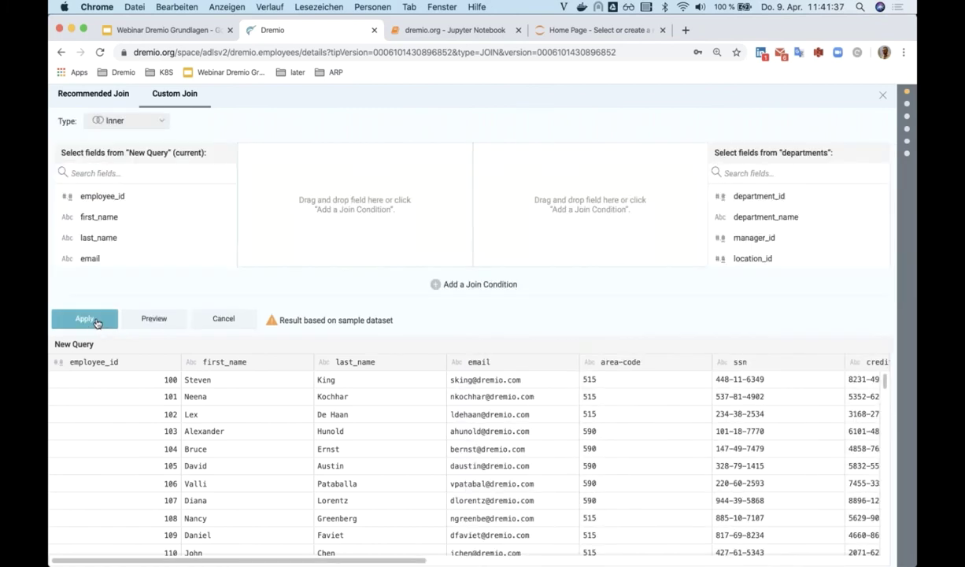
scroll(146, 227, "down", 5)
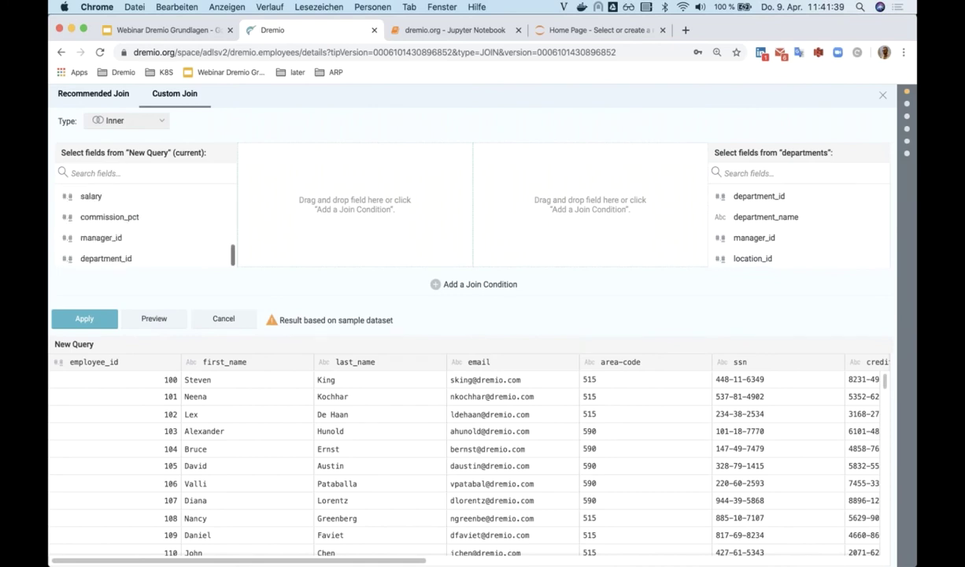
left_click_drag(108, 259, 350, 200)
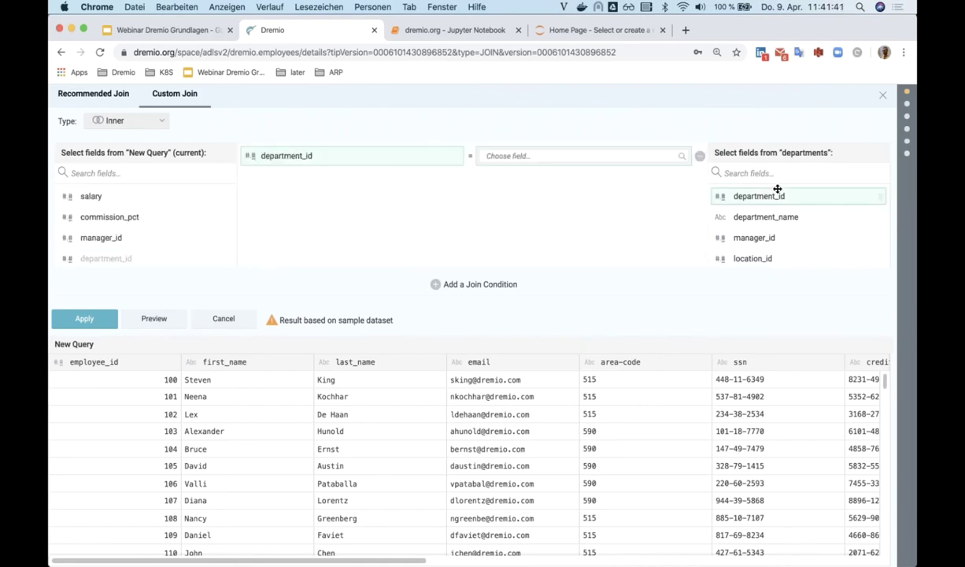
left_click_drag(776, 194, 582, 160)
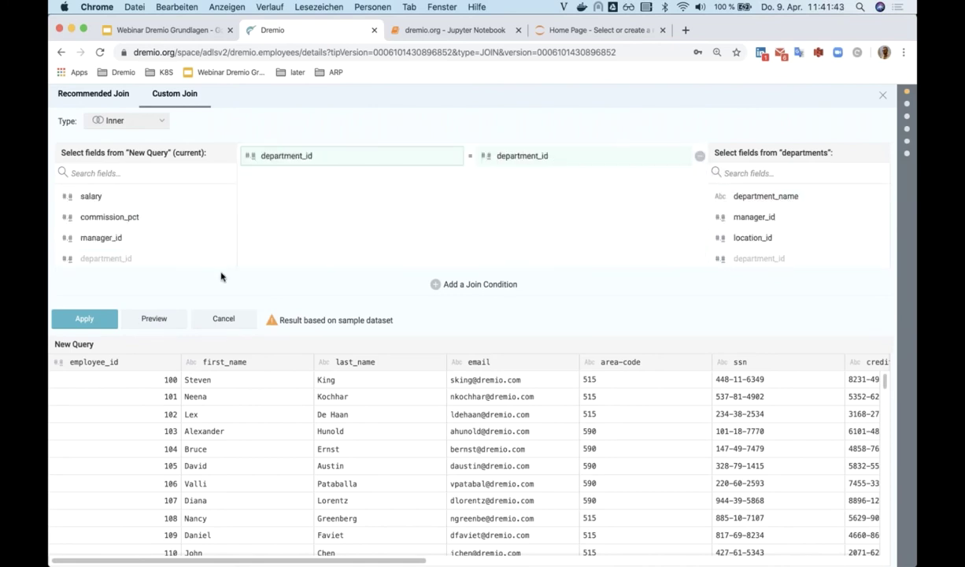
left_click(80, 321)
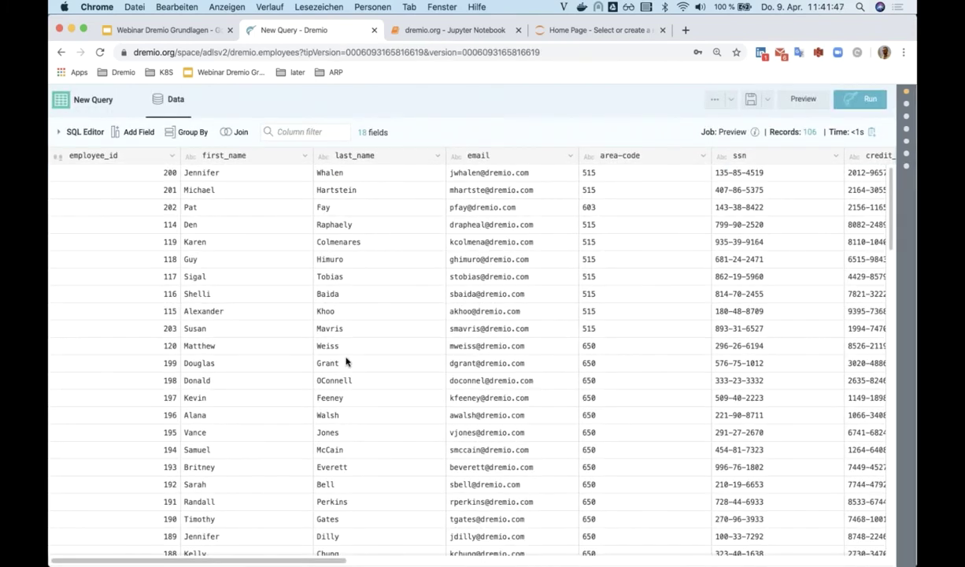
- Drop the duplicate department_id0 column from the joined data
scroll(346, 361, "right", 7)
scroll(344, 361, "right", 10)
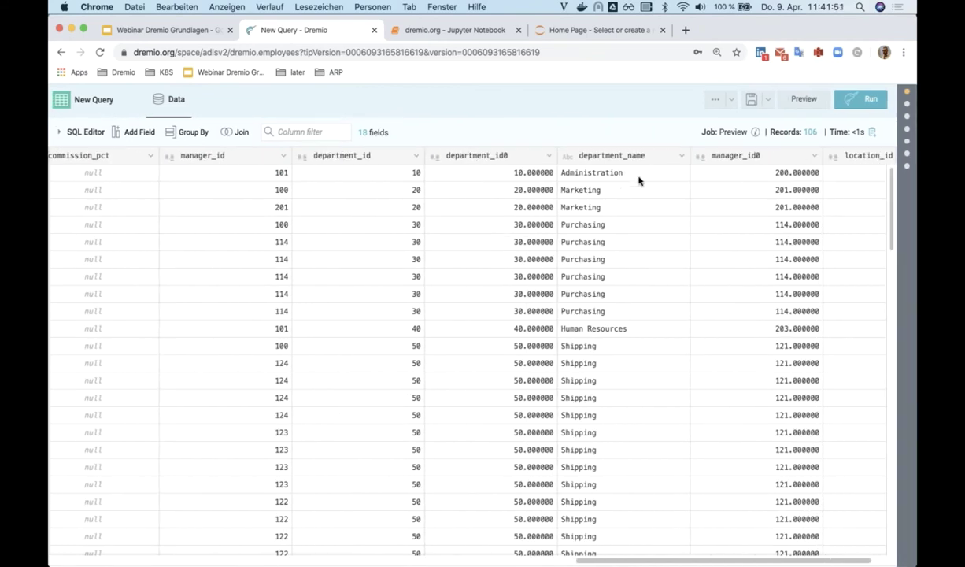
left_click(549, 157)
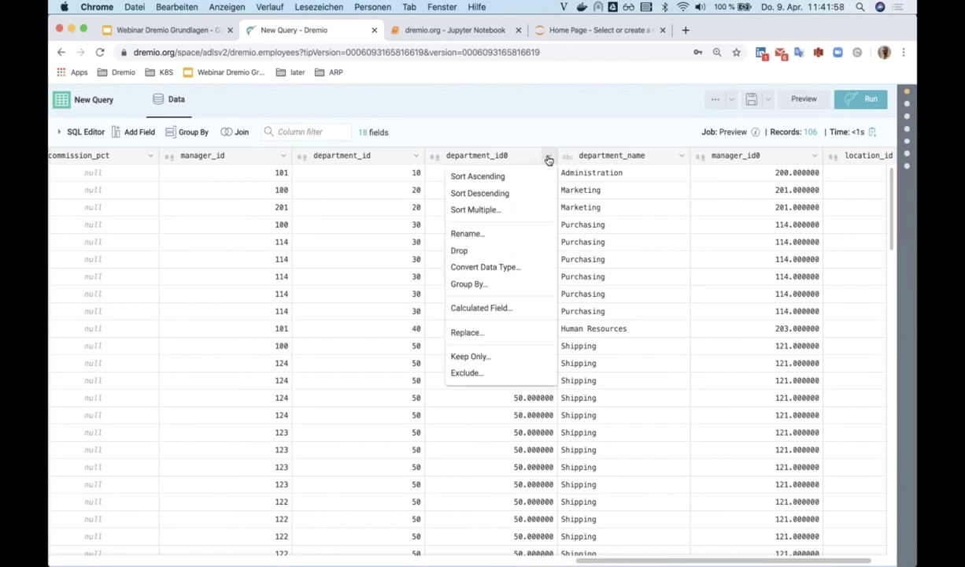
left_click(459, 250)
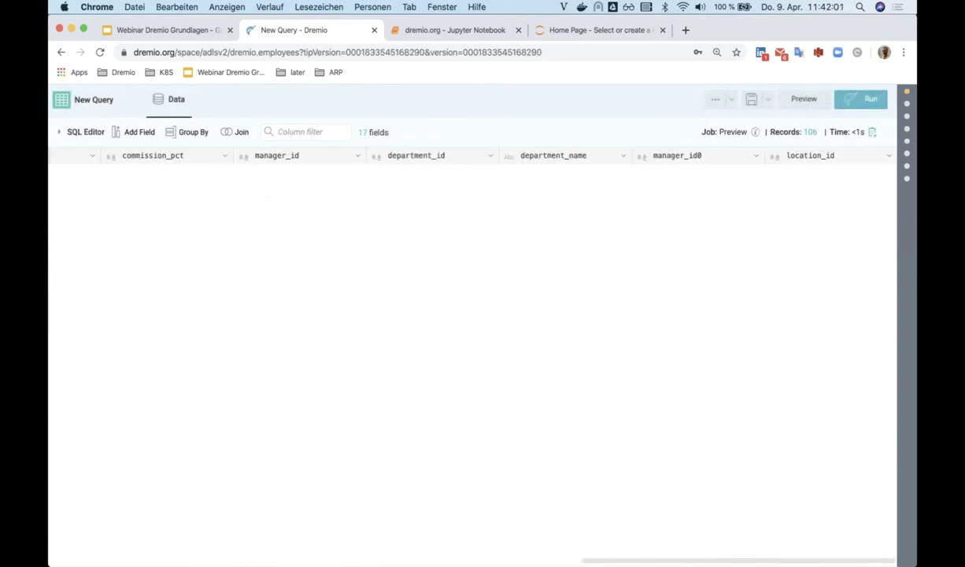
- Filter department_name to keep only Sales and Finance
left_click(624, 156)
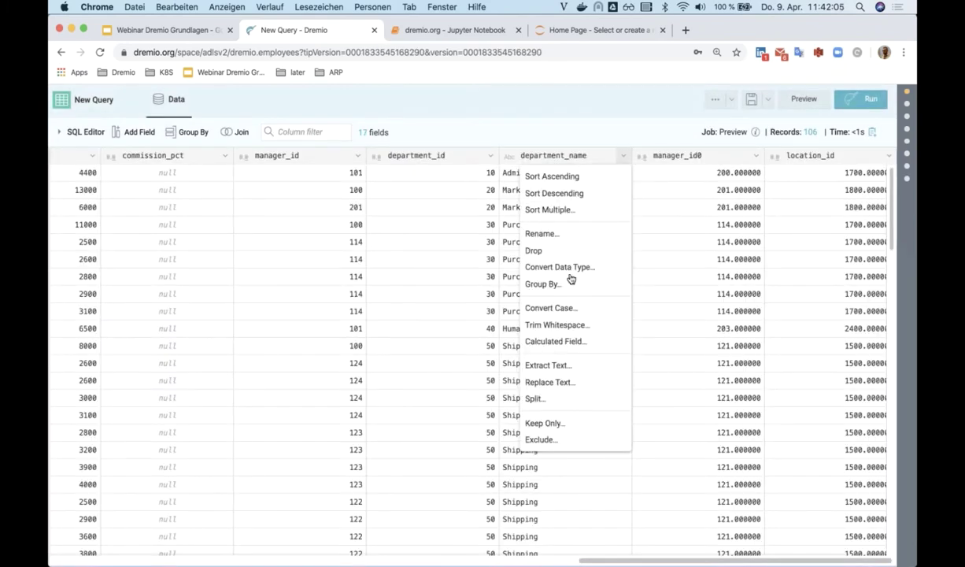
left_click(545, 424)
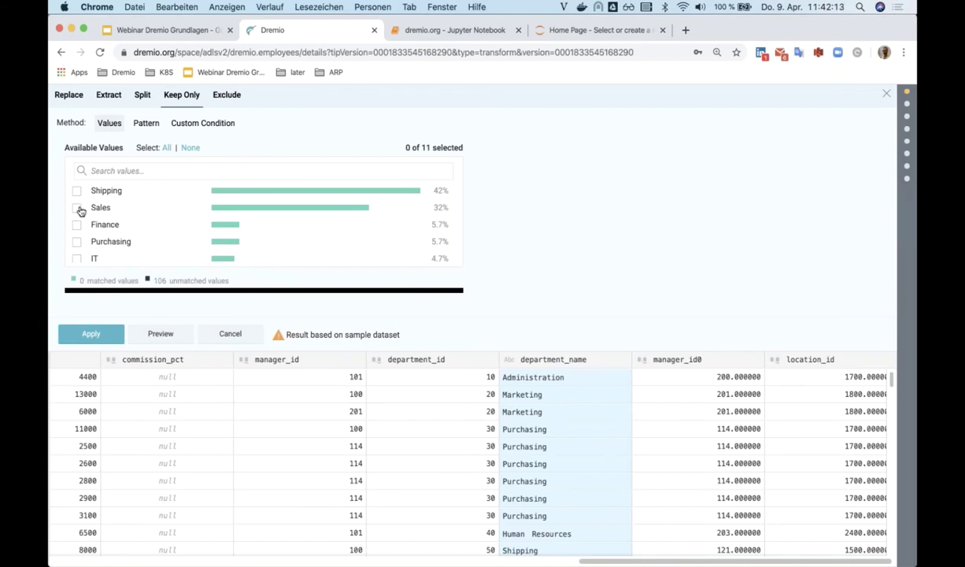
left_click(77, 208)
left_click(76, 224)
left_click(89, 336)
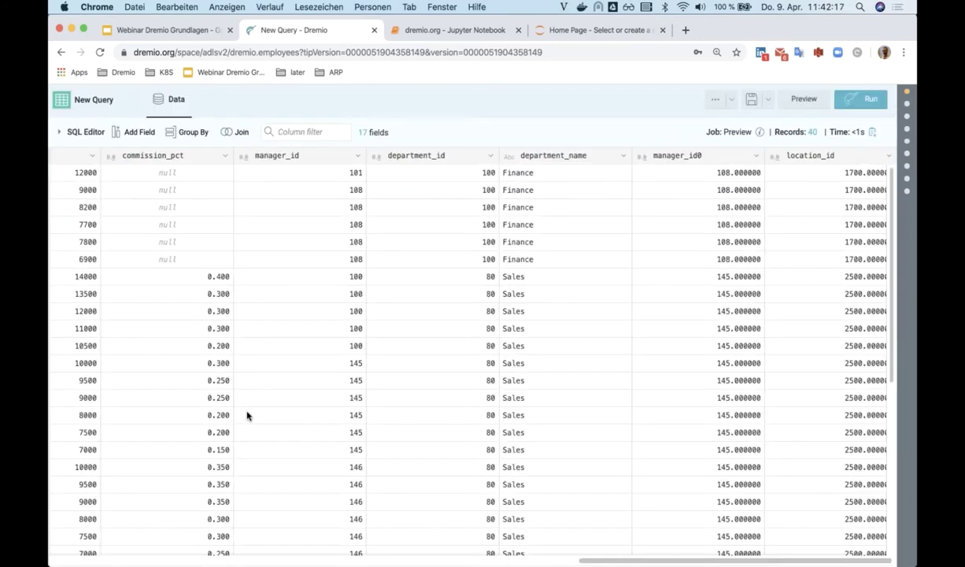
- Save the dataset as webinar-step-one in the personal folder under Solution Architecture
left_click(769, 105)
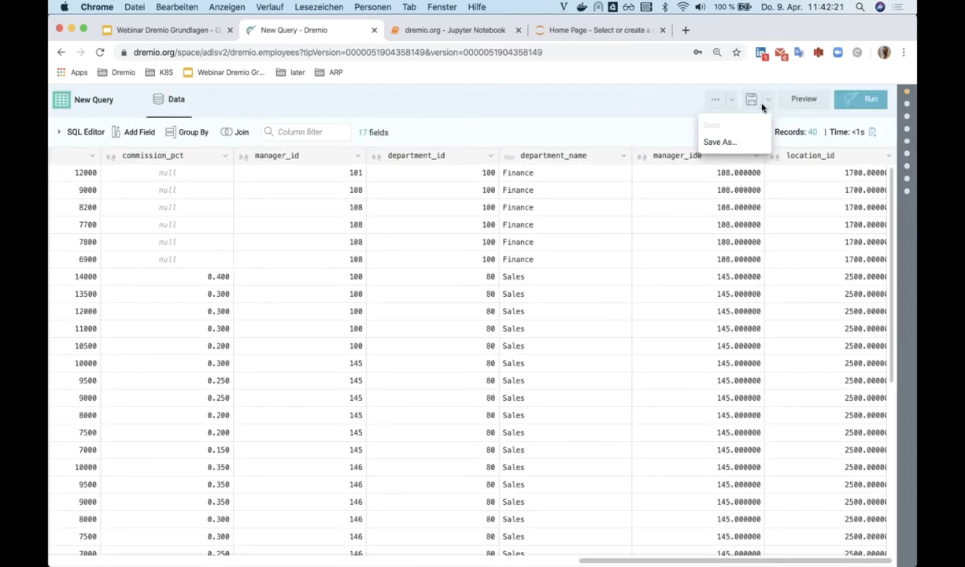
left_click(691, 140)
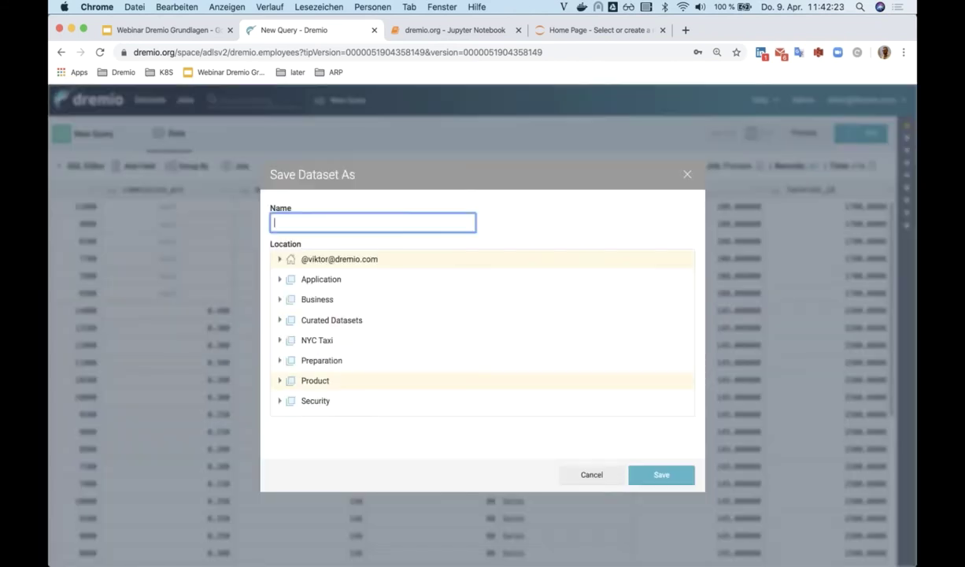
scroll(275, 345, "down", 3)
left_click(278, 343)
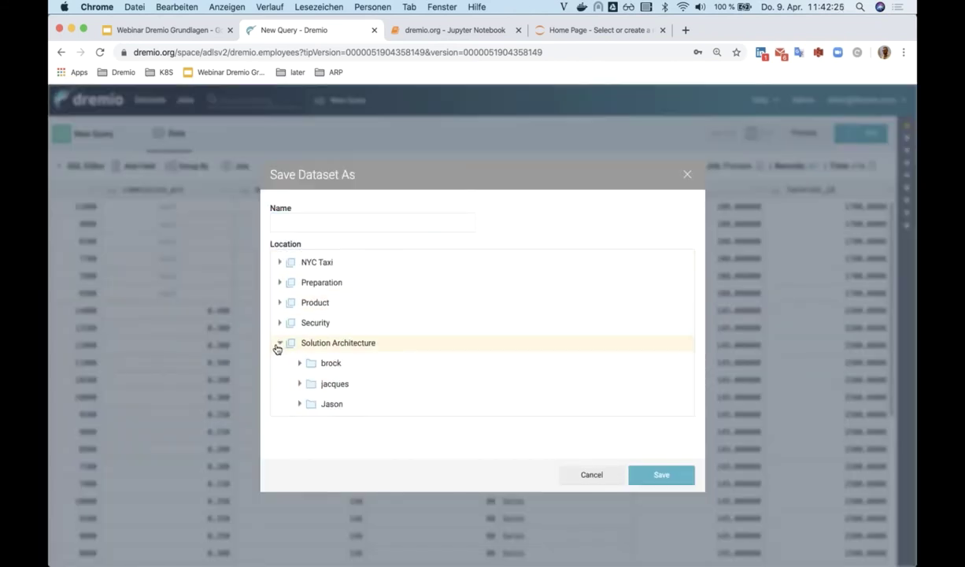
scroll(317, 370, "down", 5)
left_click(325, 365)
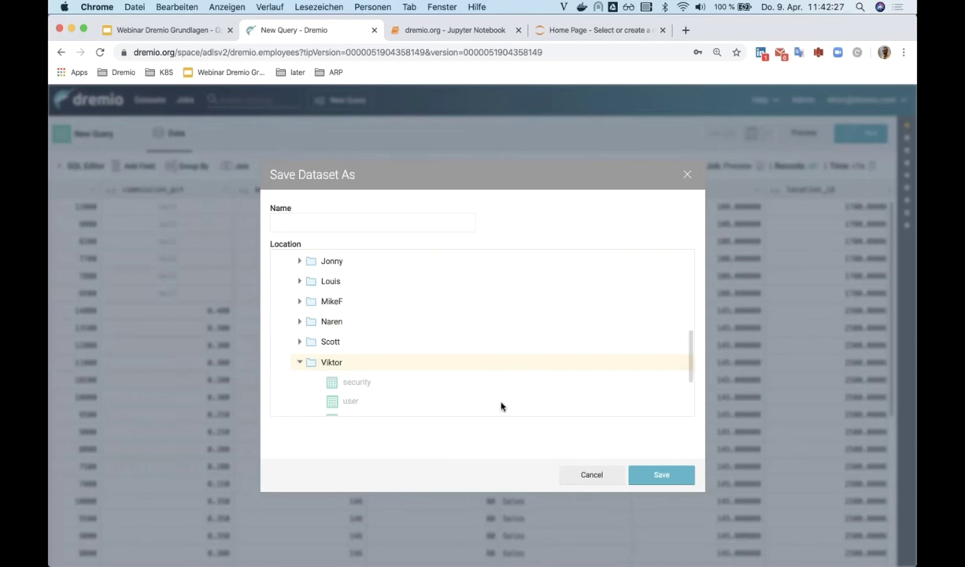
left_click(414, 225)
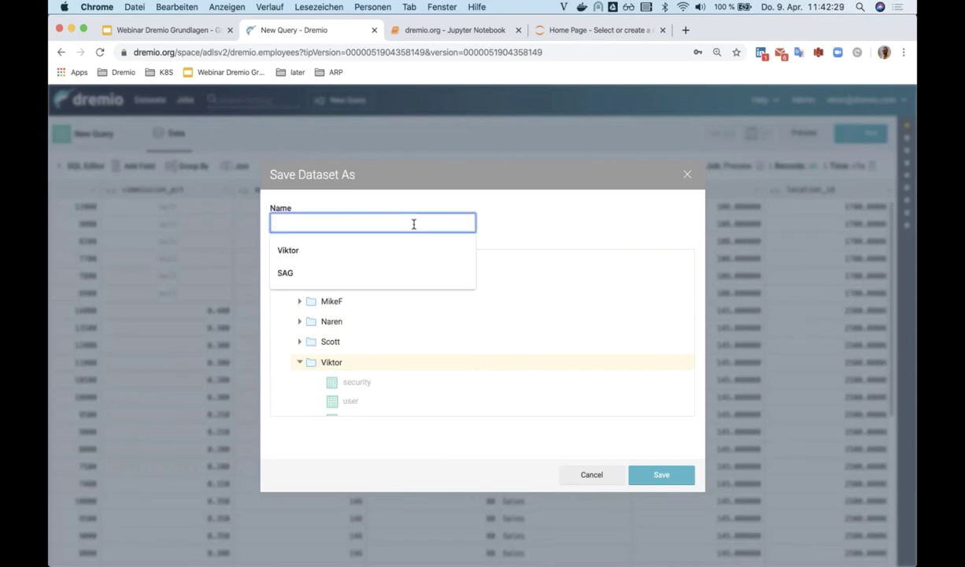
type("webinar-step")
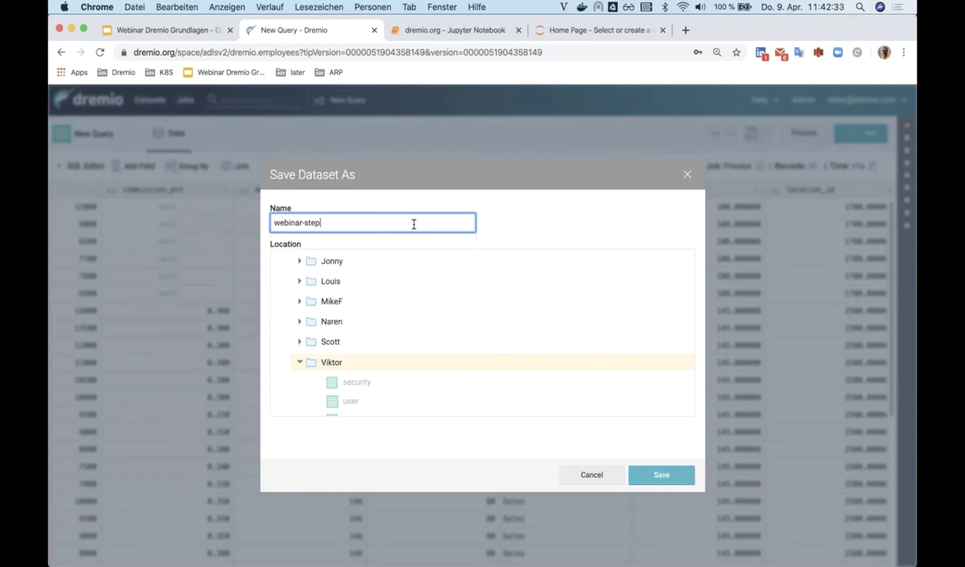
type("-one")
left_click(669, 481)
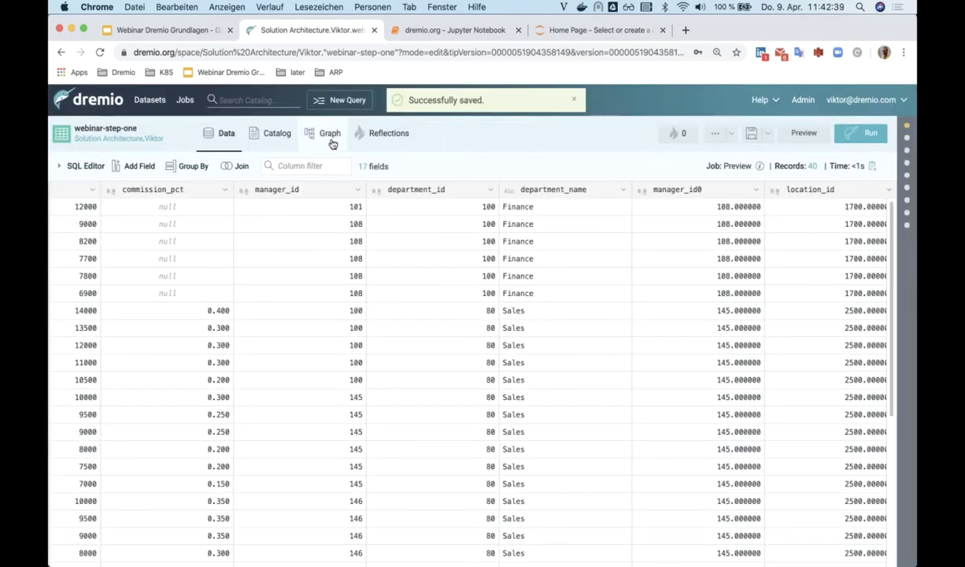
- Check webinar-step-one's lineage graph, then show its SQL query in the SQL Editor
left_click(332, 143)
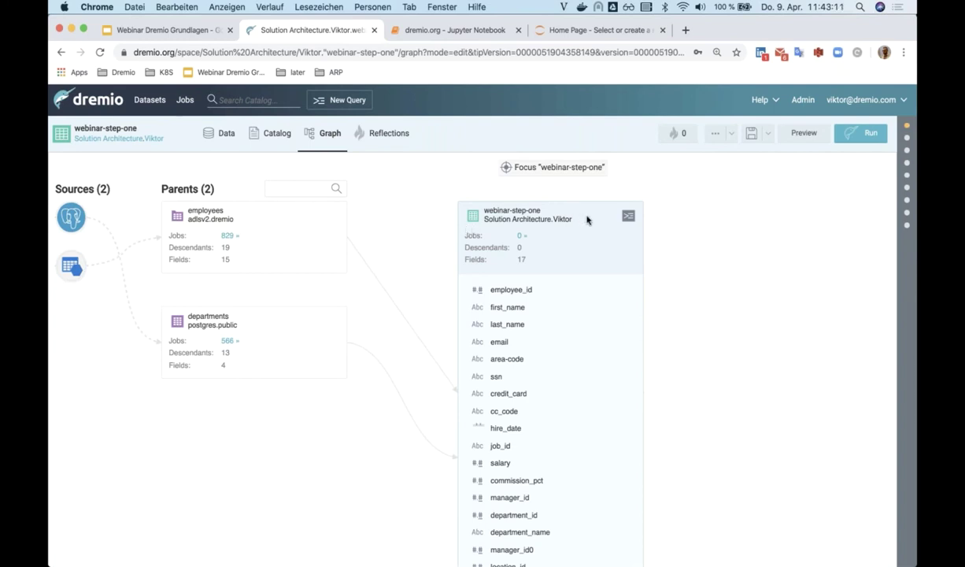
left_click(224, 134)
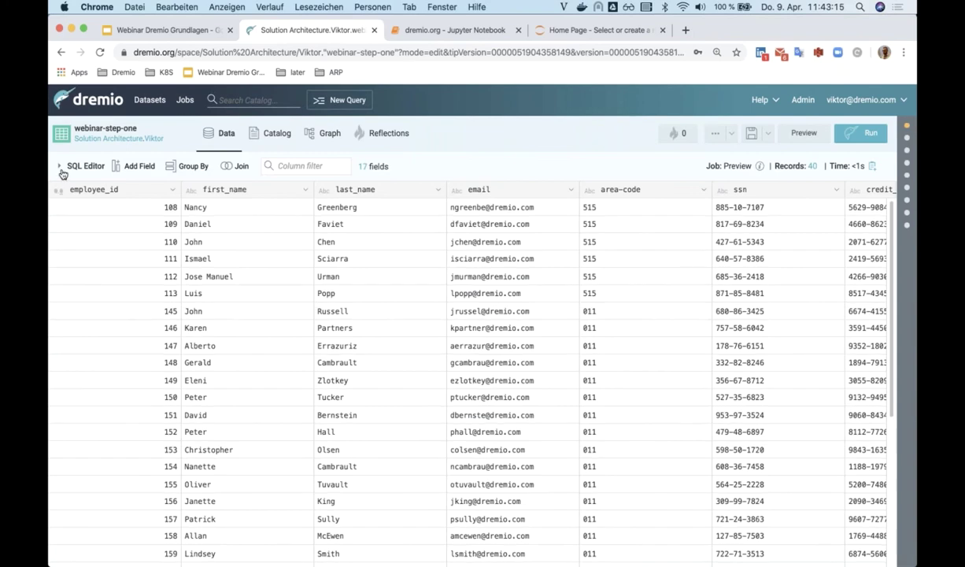
left_click(63, 166)
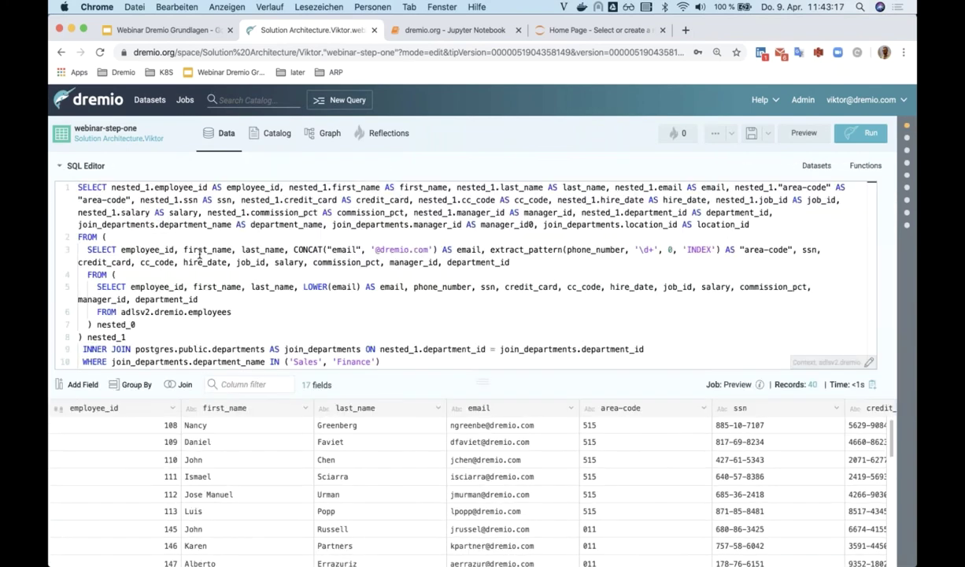
scroll(236, 315, "down", 1)
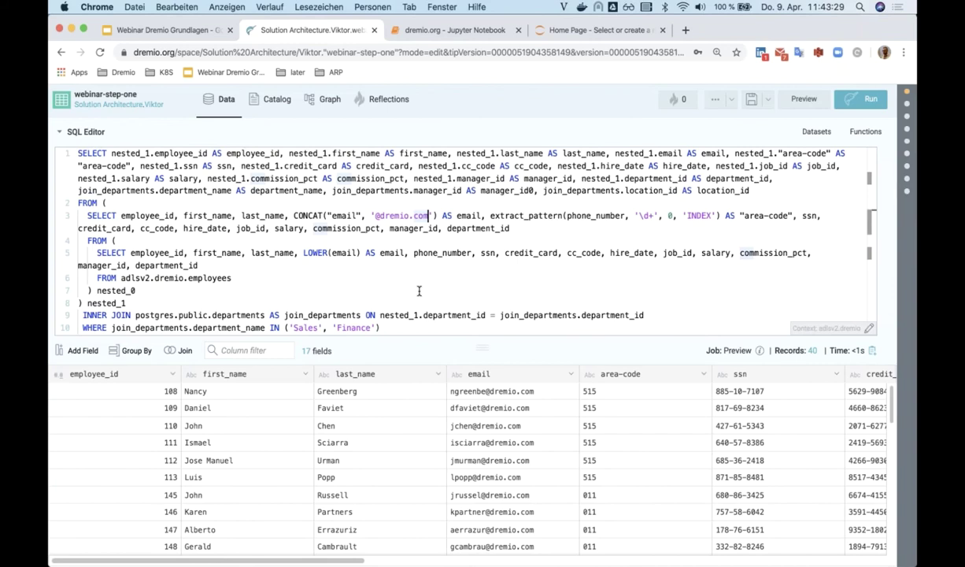
key("BackSpace")
key("BackSpace")
key("BackSpace")
type("de")
key("super+Return")
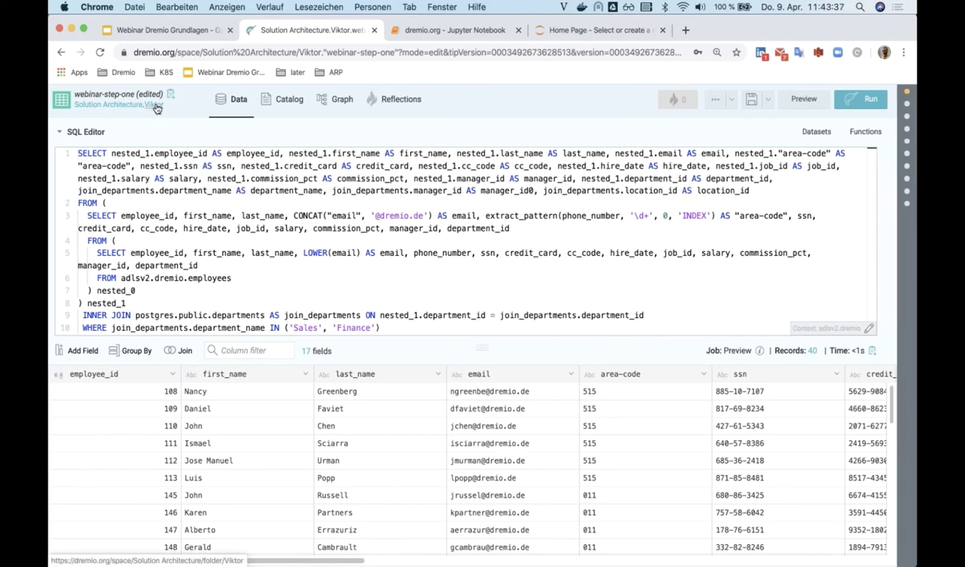
left_click(768, 100)
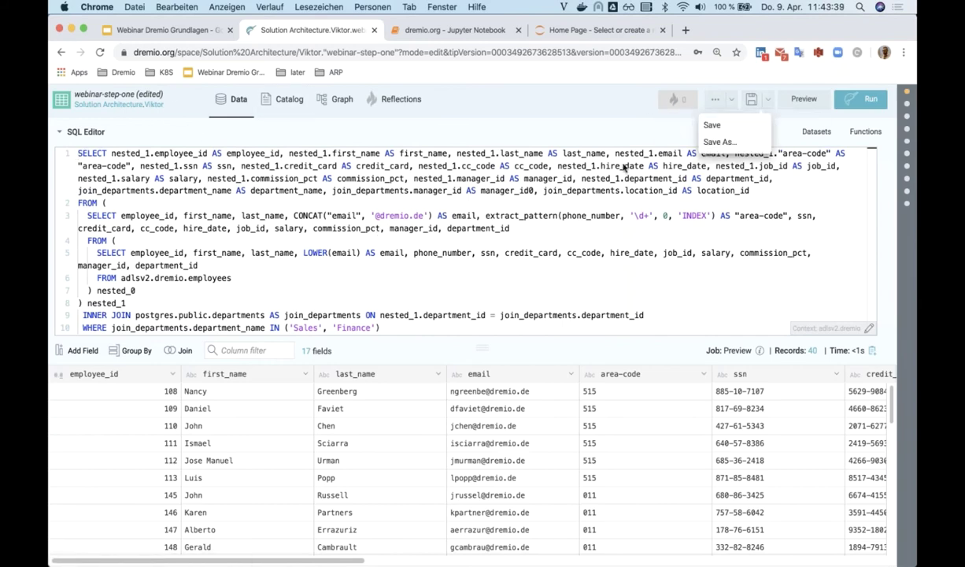
left_click(714, 124)
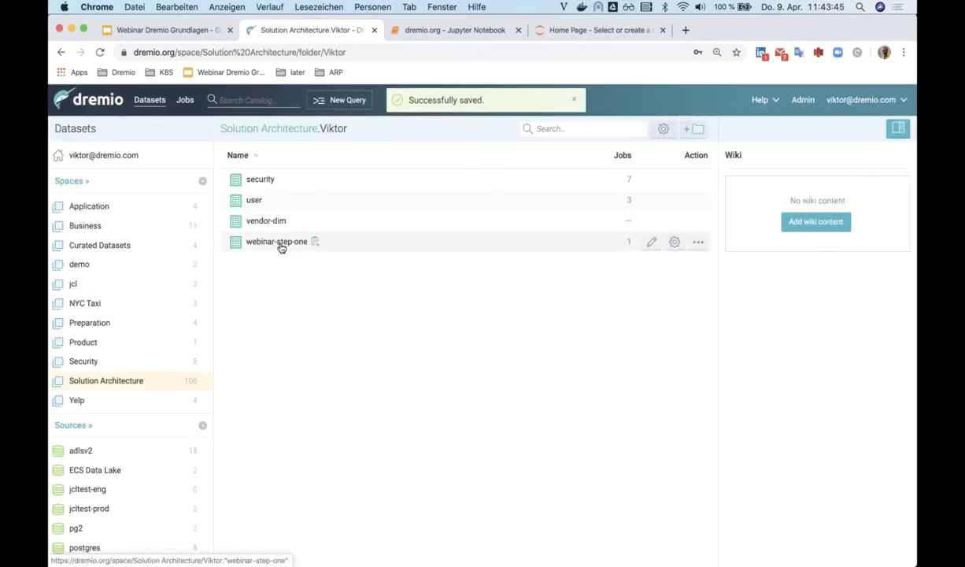
- Open webinar-step-one and drop its ssn column
left_click(278, 241)
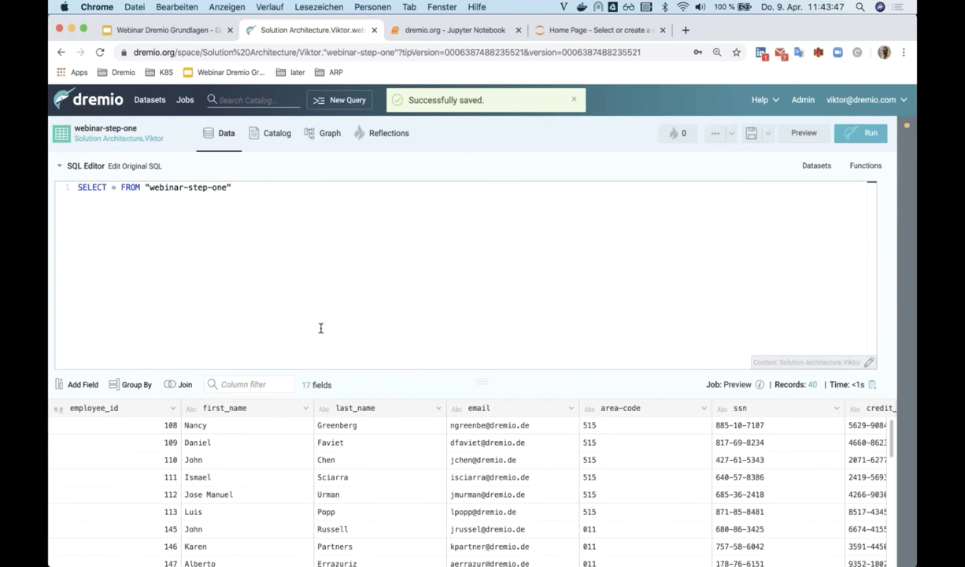
left_click(836, 408)
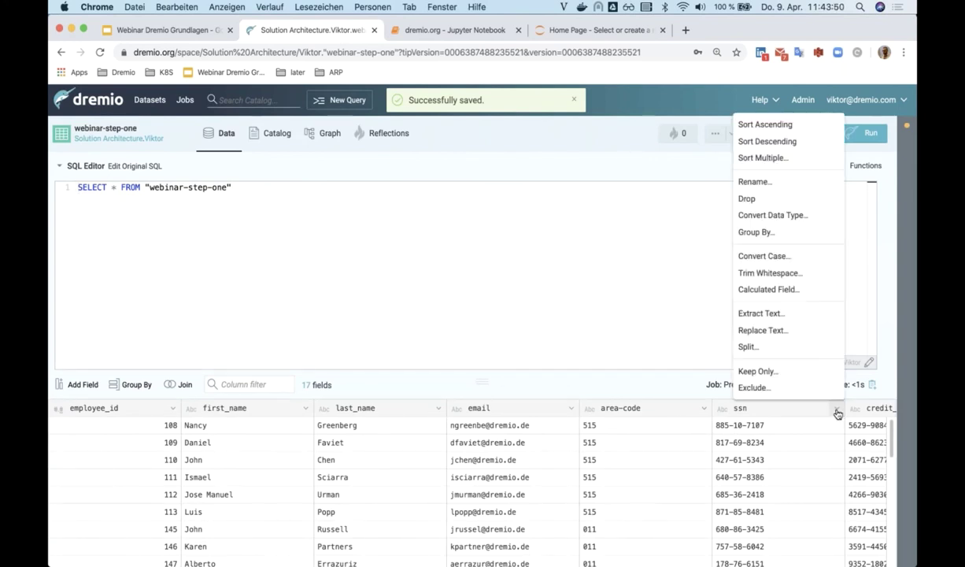
left_click(748, 199)
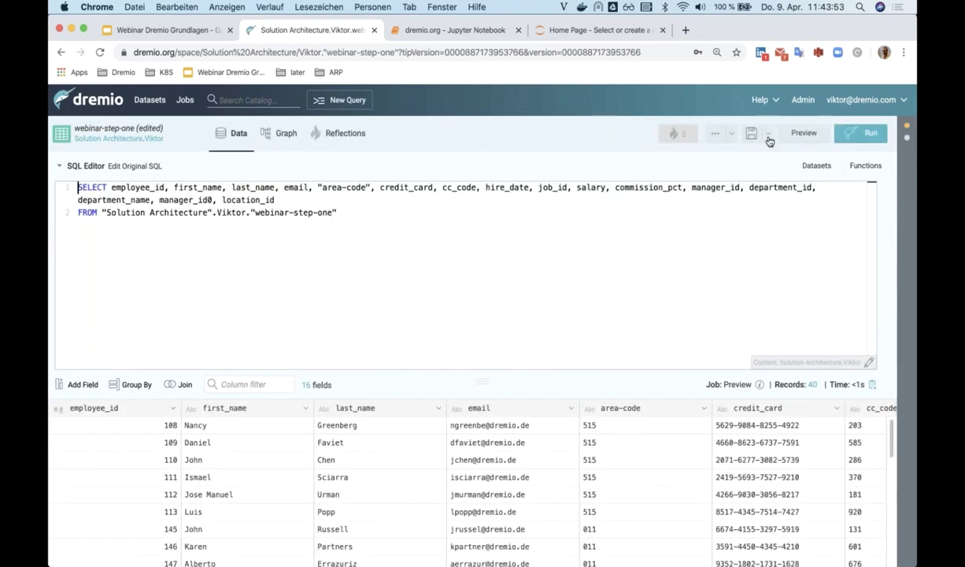
- Save the result as a new dataset named webinar-view and view its lineage graph
left_click(768, 134)
left_click(700, 175)
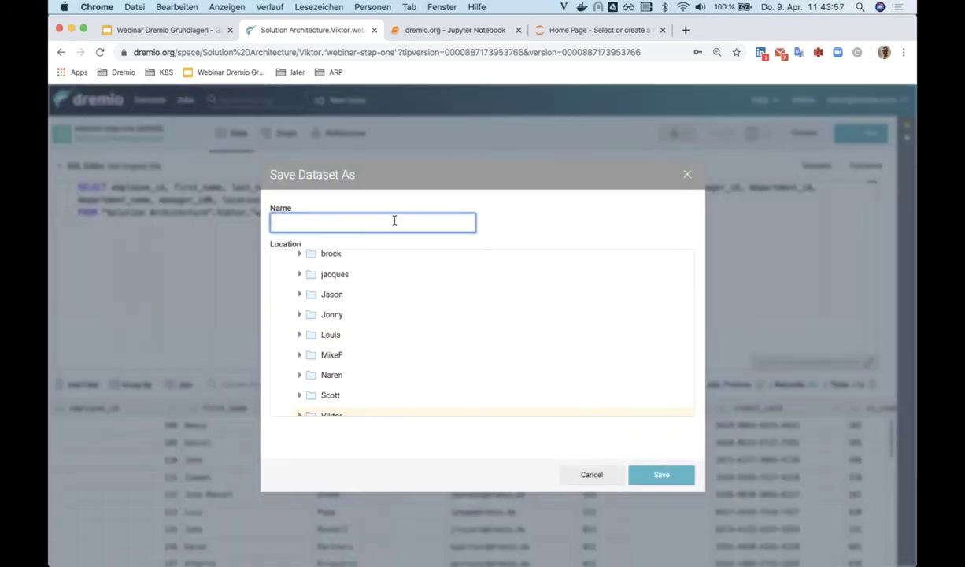
type("webinar-view")
left_click(645, 470)
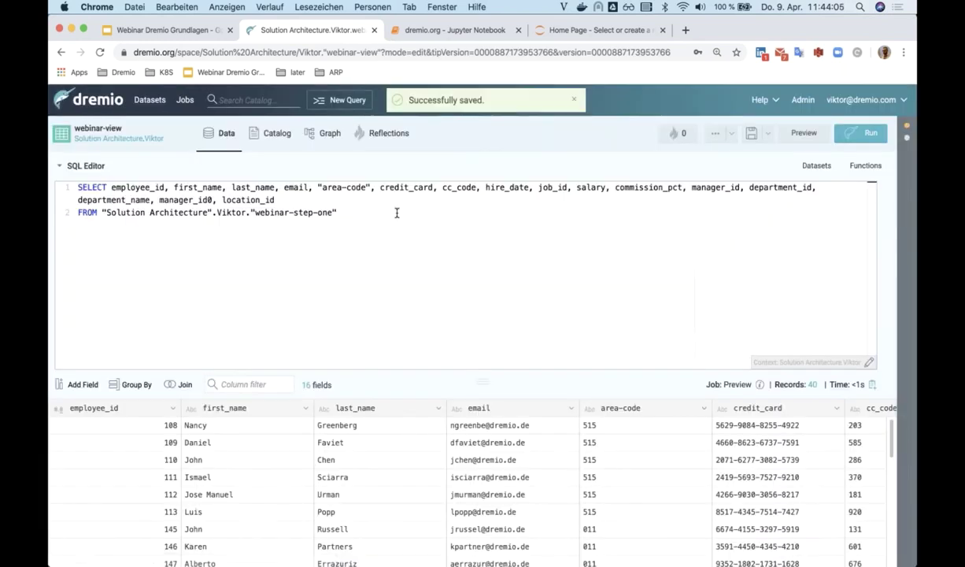
left_click(324, 135)
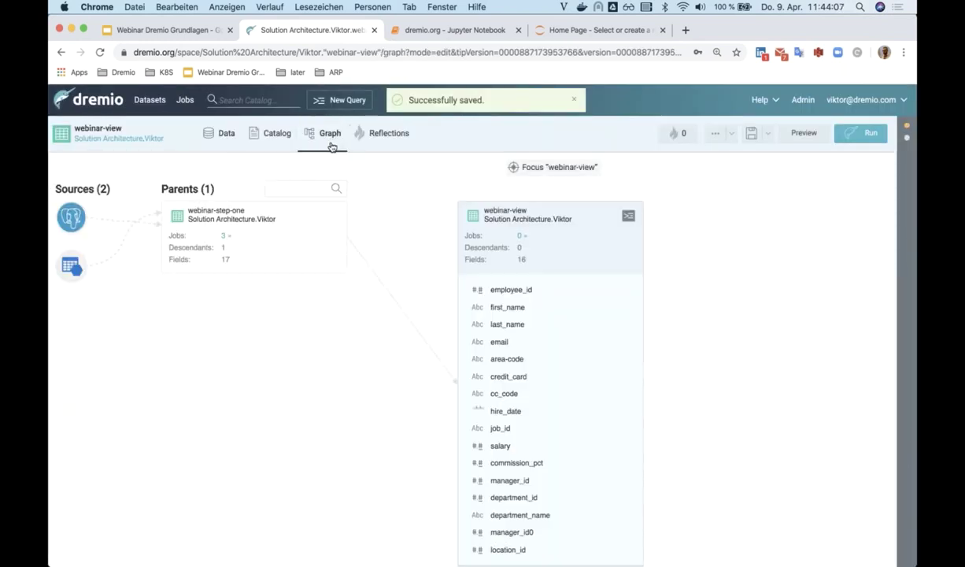
- Return to webinar-view's data preview and download its Analyze With Tableau data source file
left_click(236, 209)
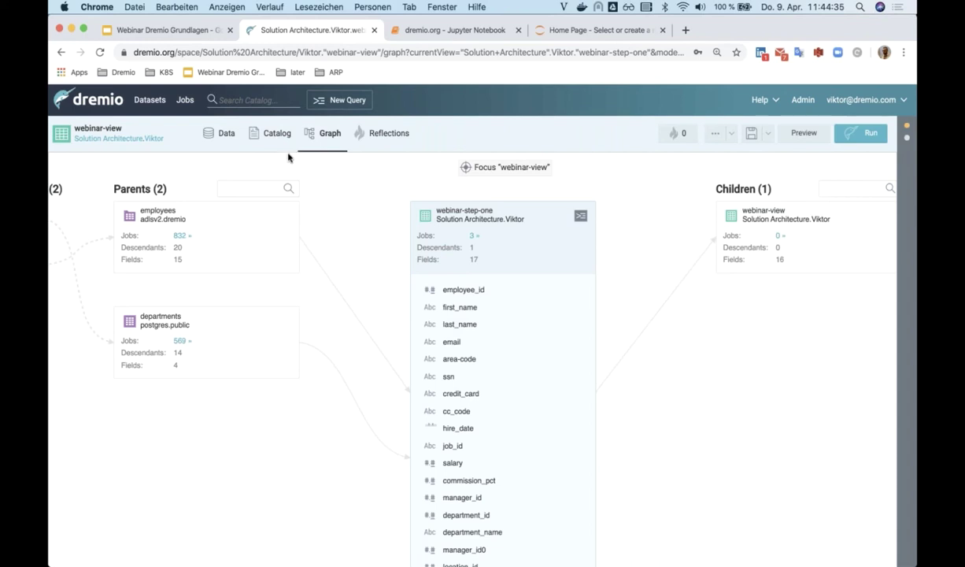
left_click(214, 135)
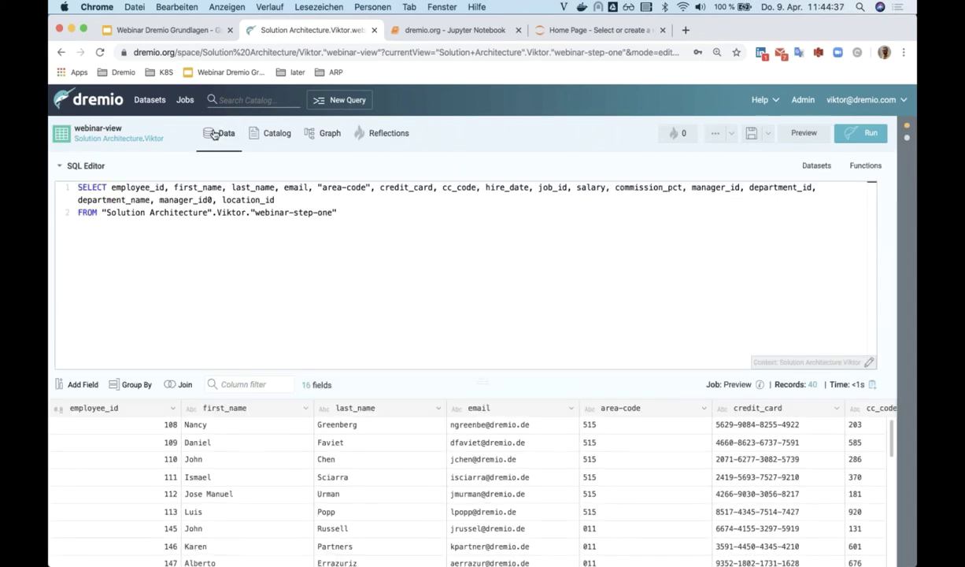
left_click(730, 133)
left_click(658, 301)
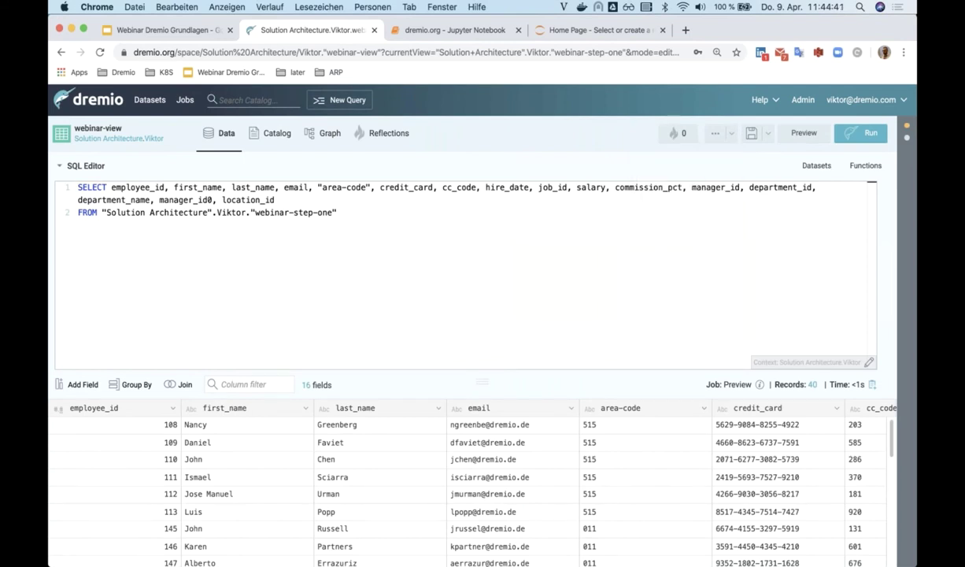